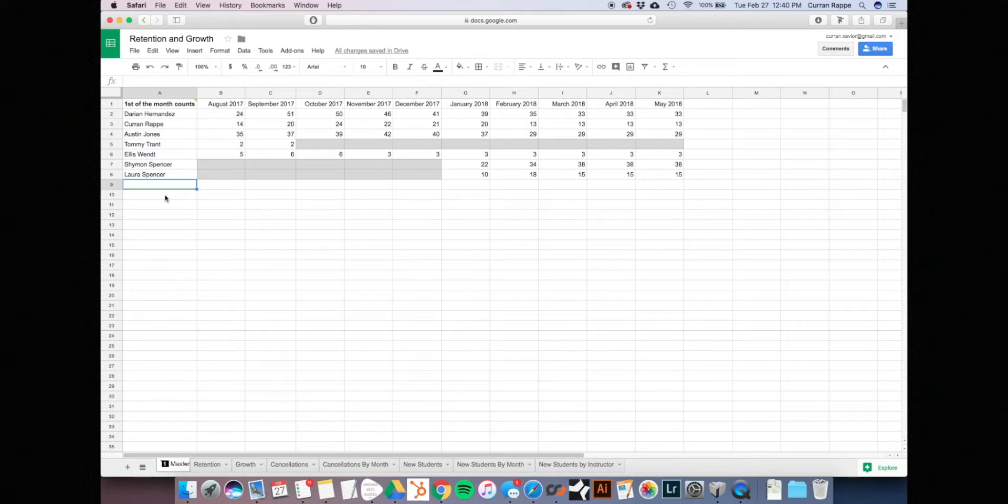
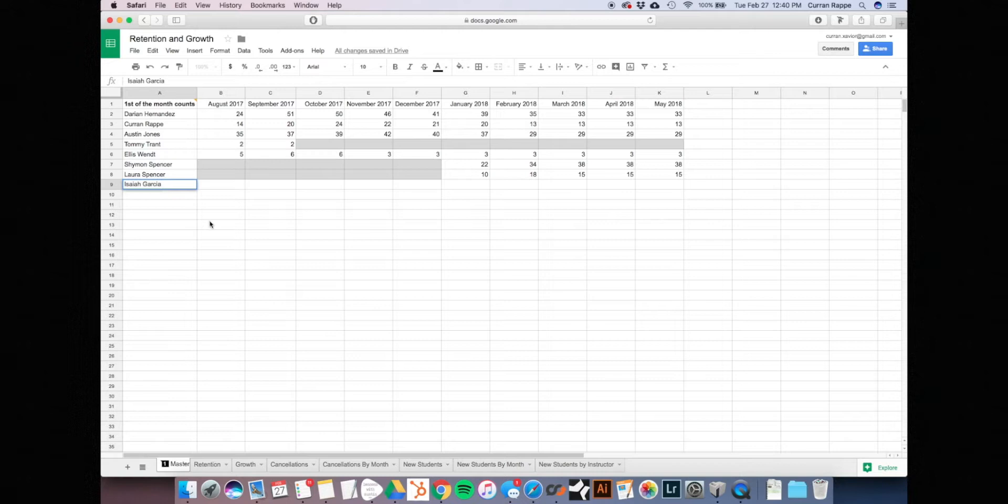
pyautogui.press('Return')
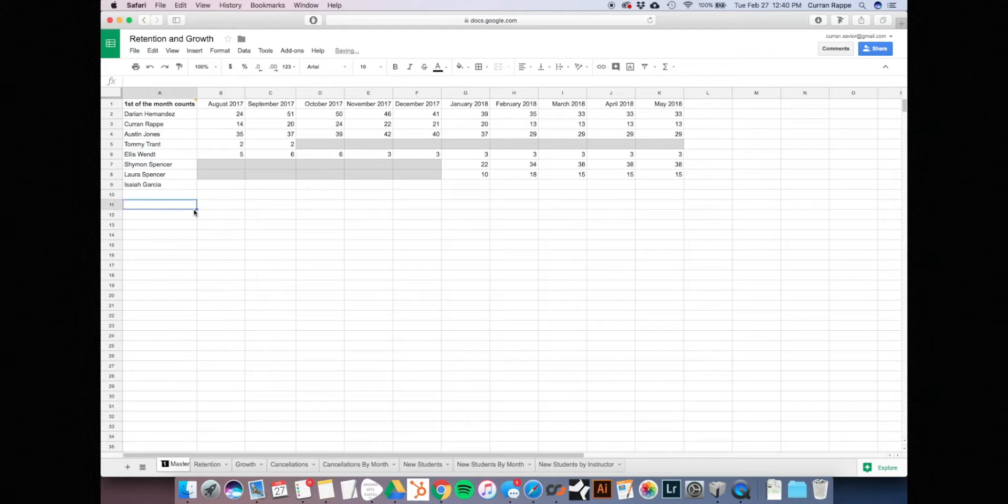
pyautogui.click(173, 188)
pyautogui.press('super+c')
pyautogui.click(181, 105)
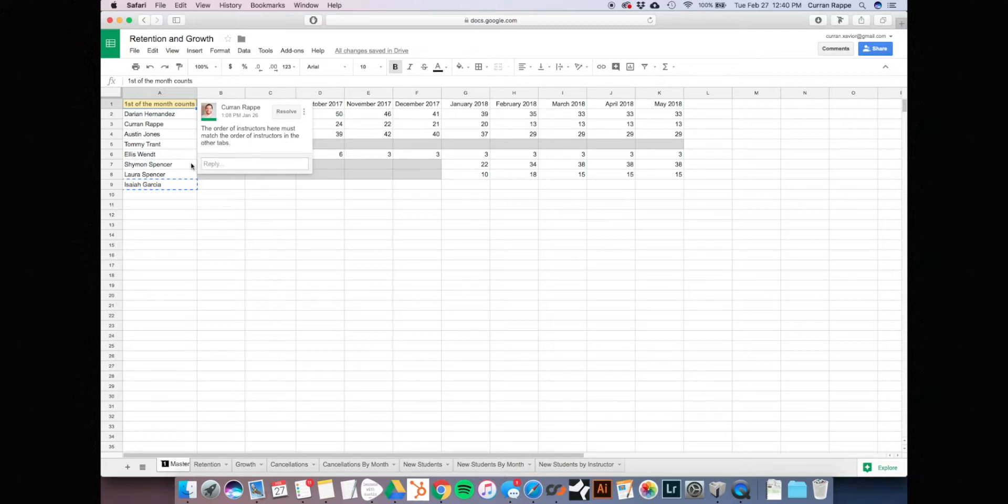
pyautogui.click(143, 176)
pyautogui.click(151, 185)
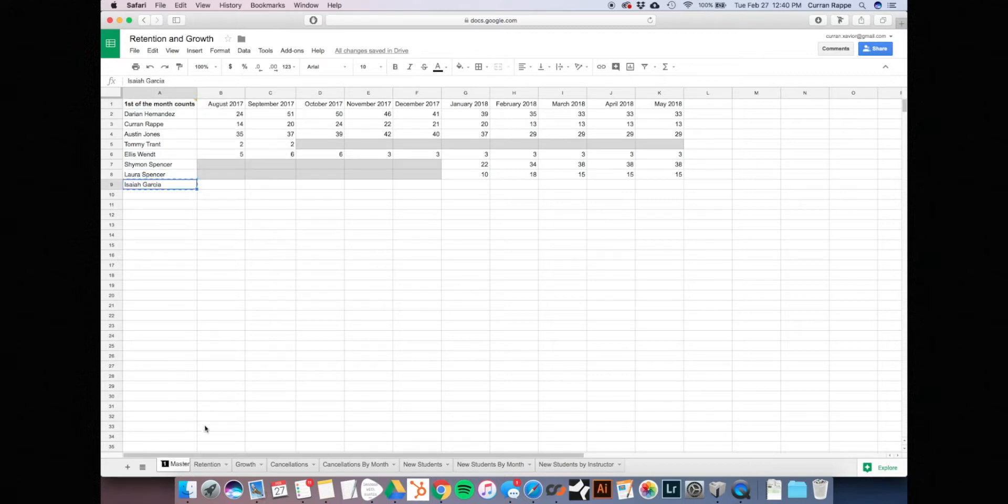
pyautogui.click(143, 176)
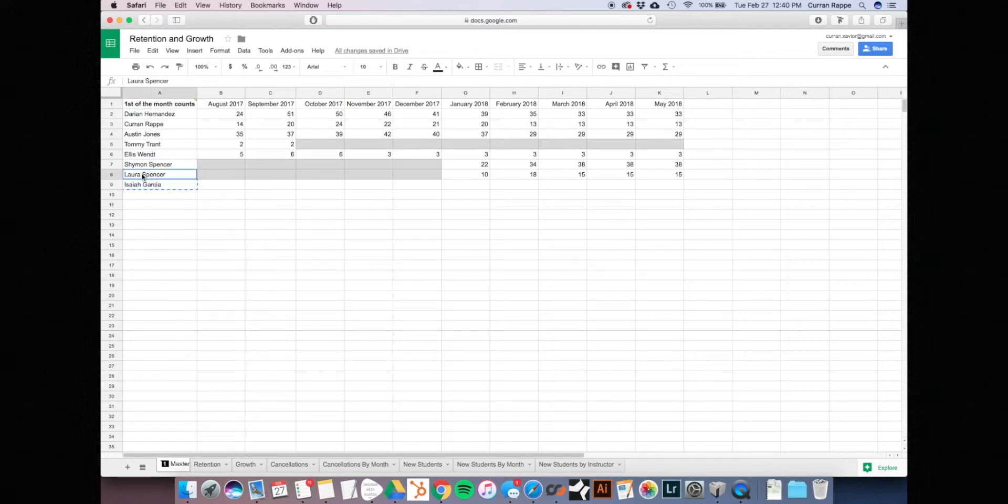
pyautogui.click(146, 186)
pyautogui.click(140, 178)
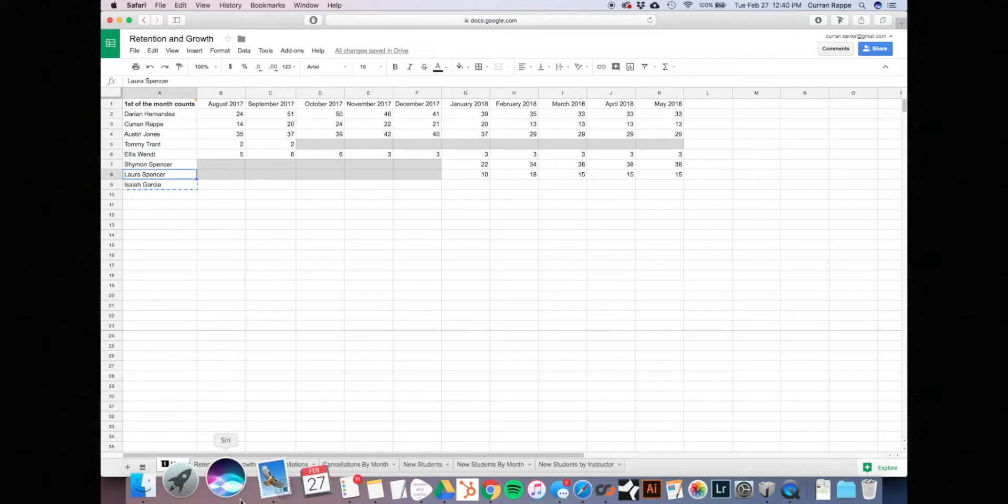
pyautogui.click(208, 465)
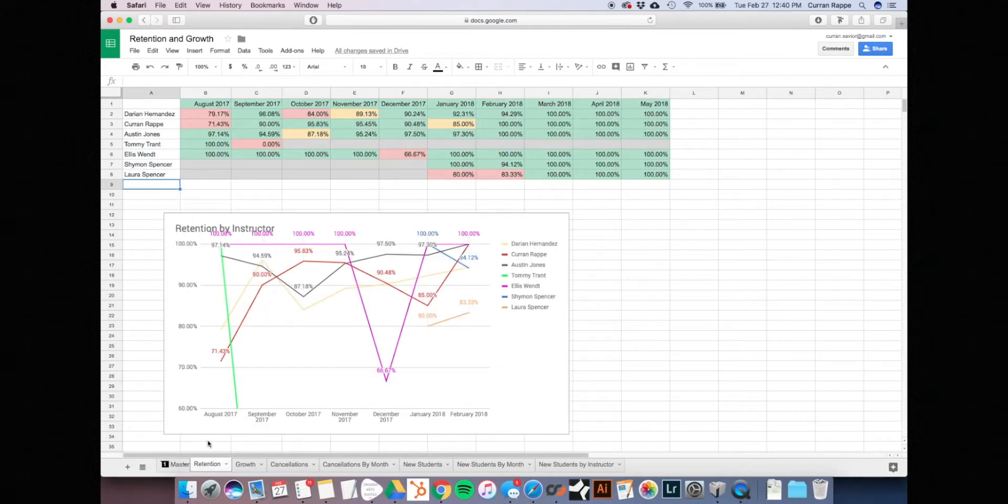
pyautogui.press('super+v')
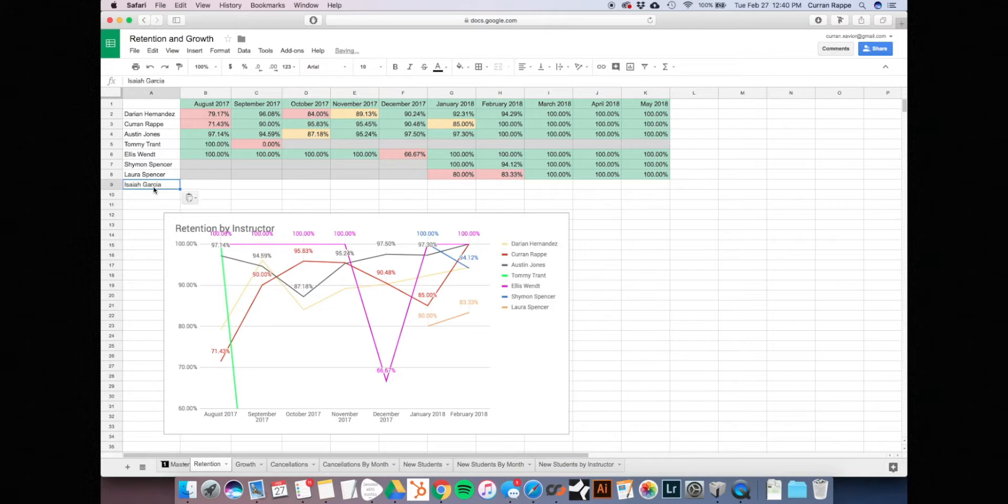
pyautogui.click(220, 188)
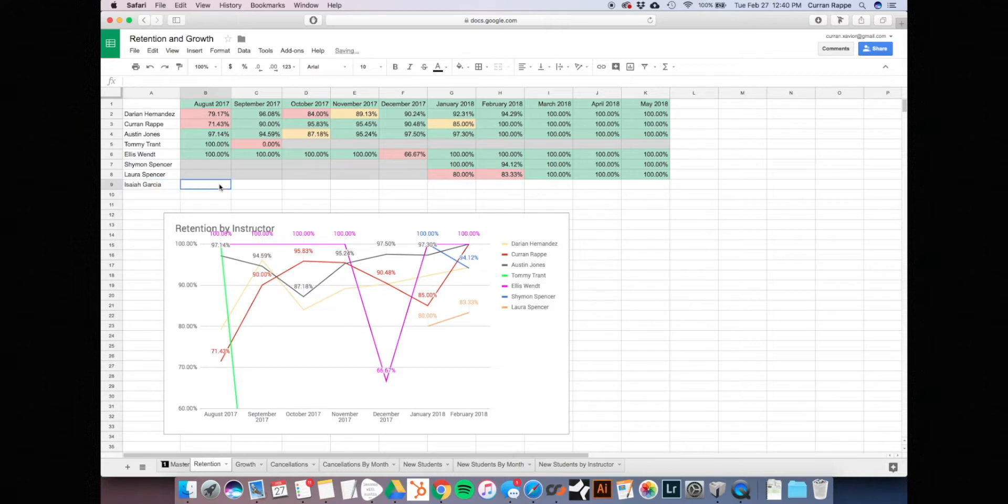
pyautogui.click(247, 465)
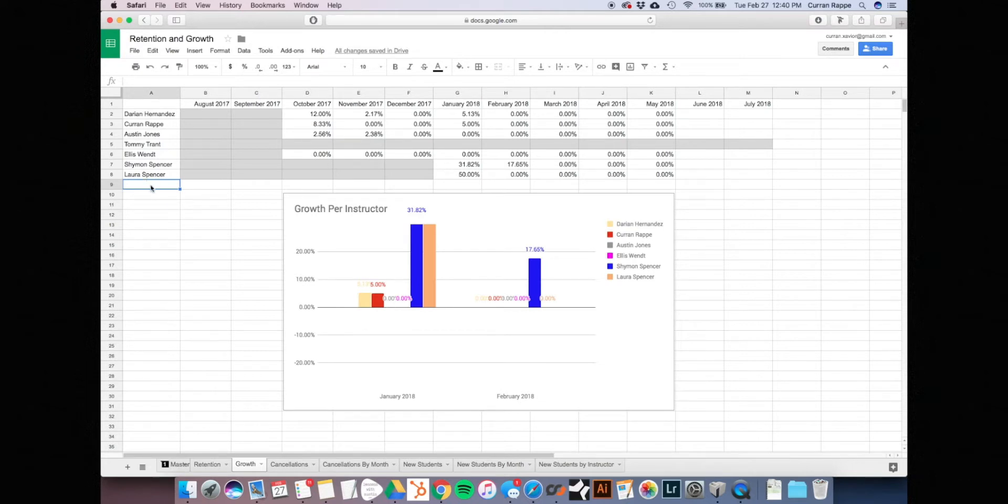
pyautogui.press('super+v')
pyautogui.click(289, 464)
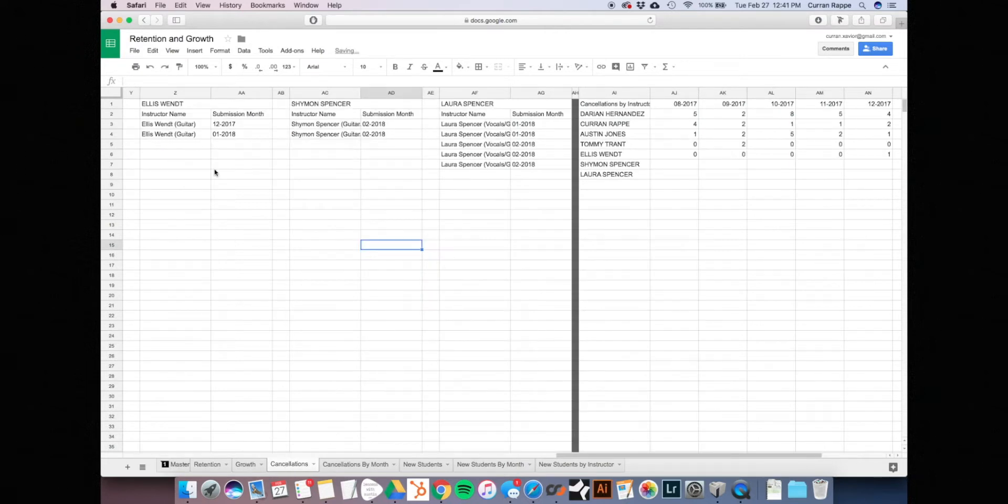
pyautogui.click(241, 464)
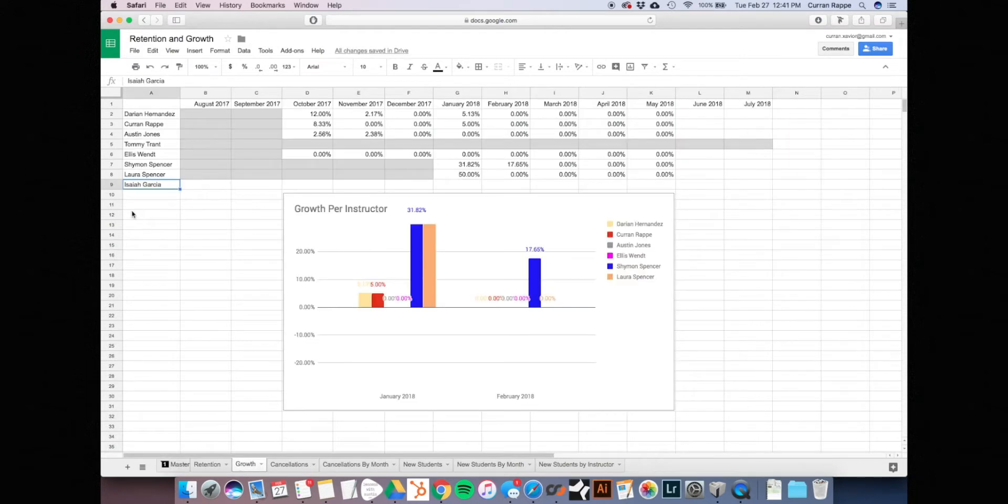
pyautogui.click(290, 464)
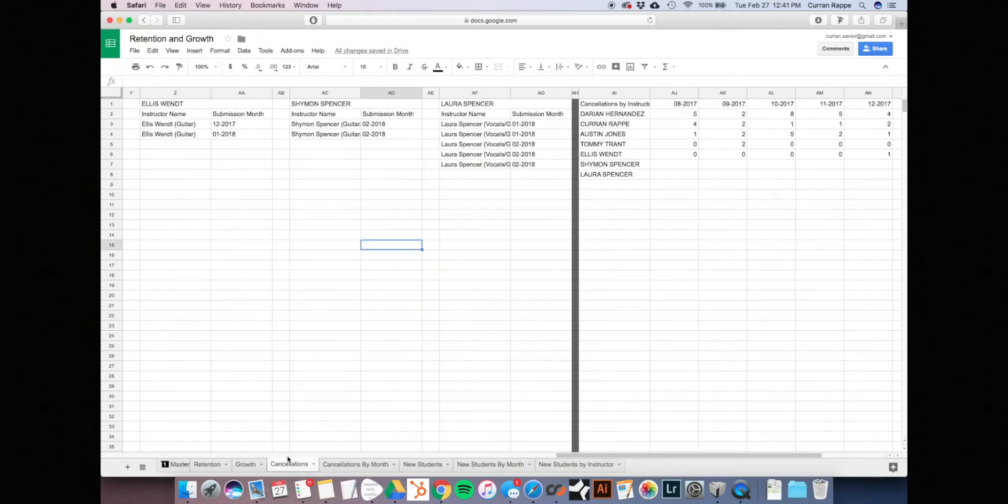
# Scroll to the Cancellations by Instructor table around column AI
pyautogui.hscroll(-15, 356, 242)
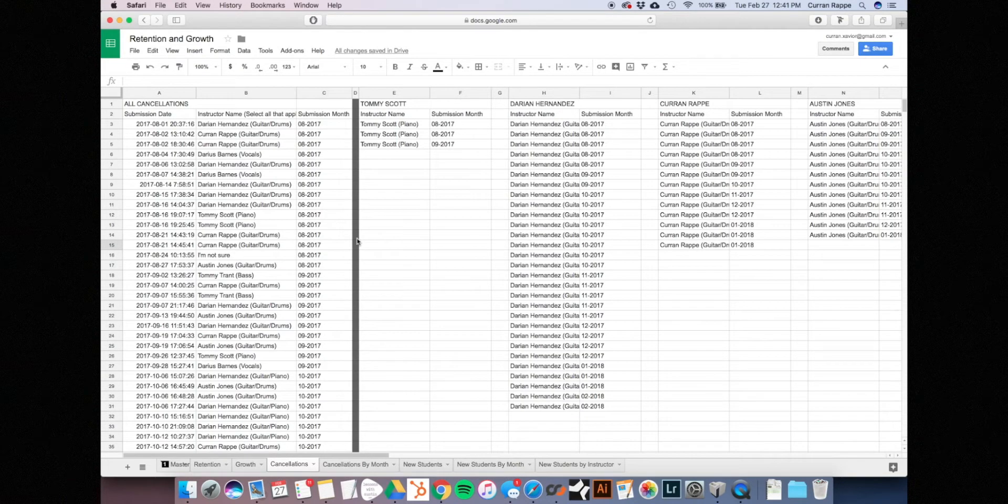
pyautogui.hscroll(15, 356, 241)
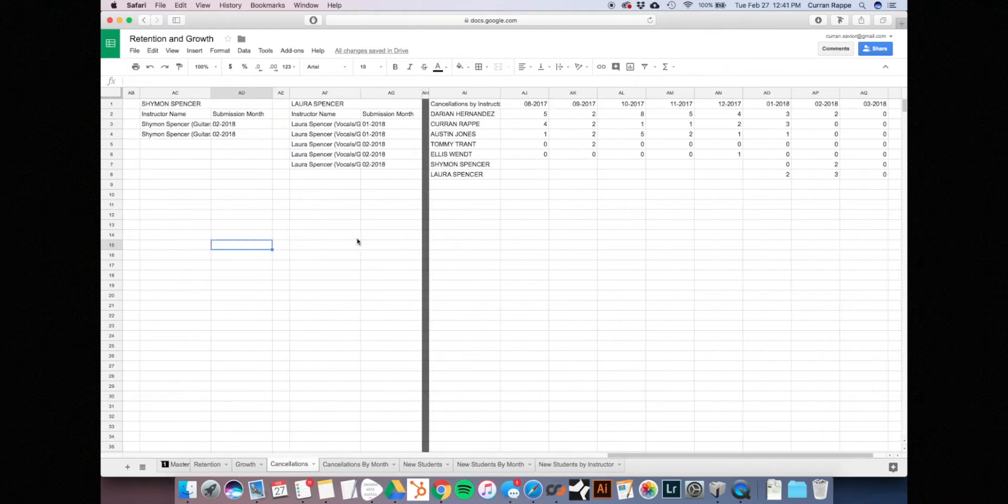
pyautogui.hscroll(-5, 326, 176)
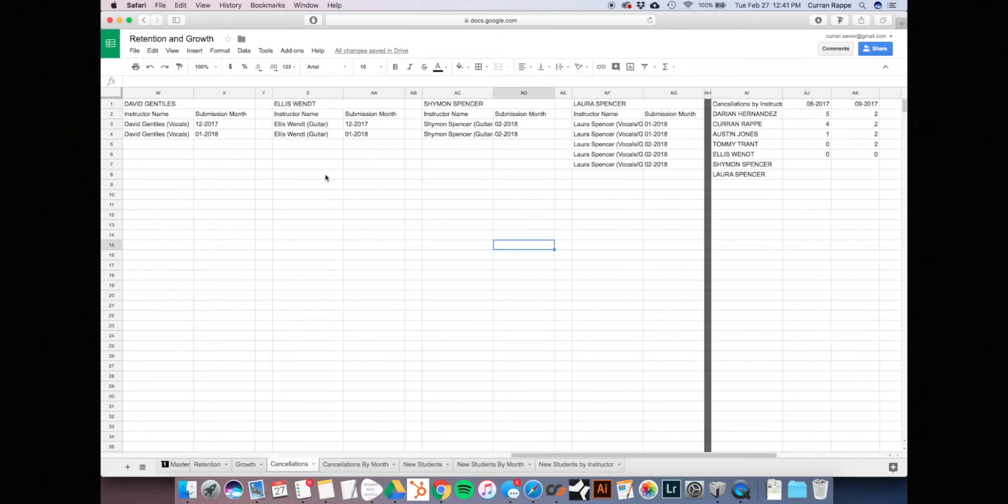
pyautogui.hscroll(4, 326, 176)
pyautogui.click(503, 93)
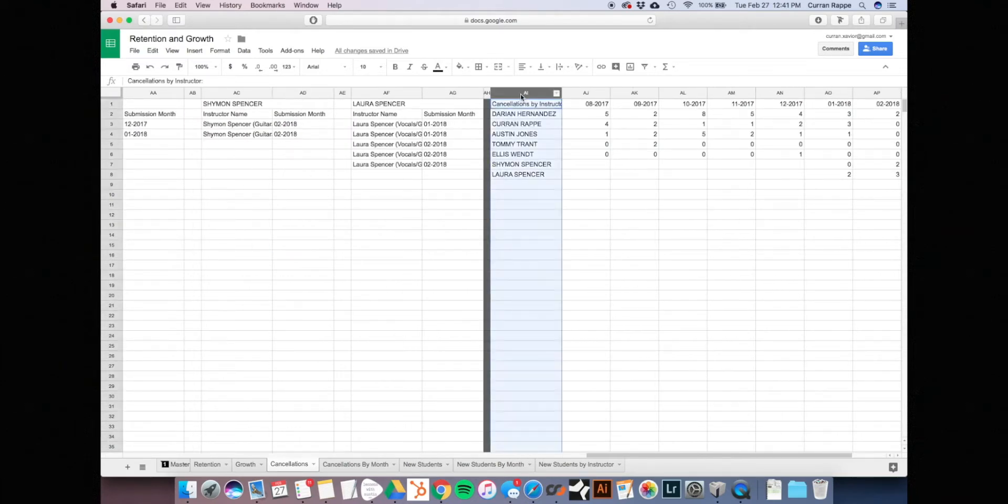
pyautogui.click(527, 135)
pyautogui.hscroll(2, 520, 132)
pyautogui.click(480, 106)
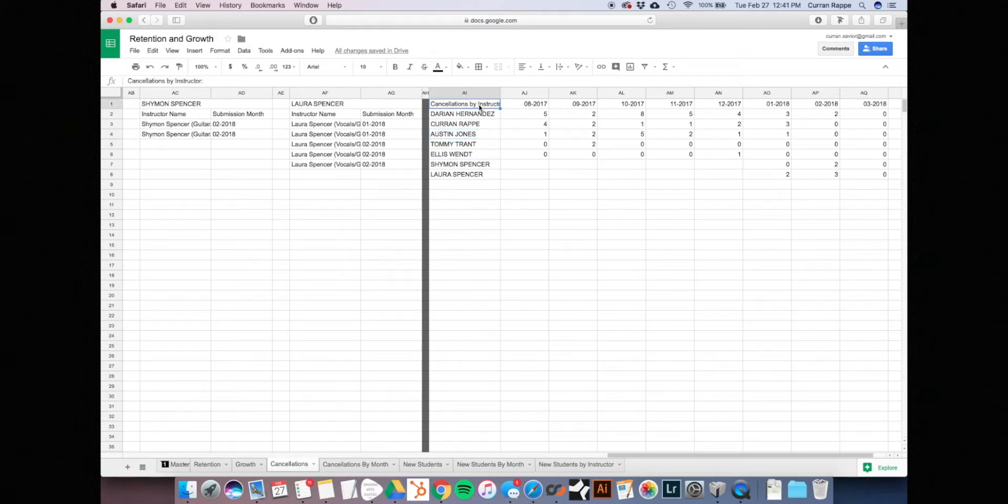
pyautogui.click(466, 187)
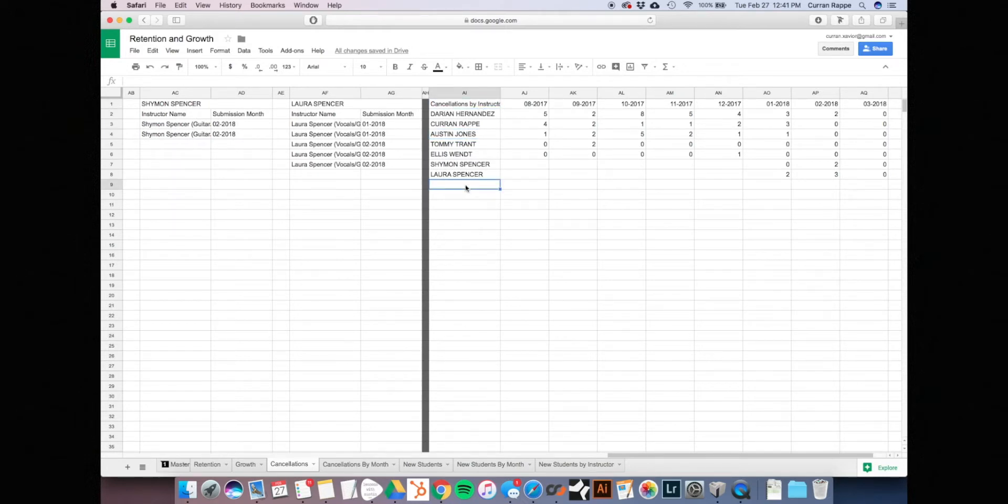
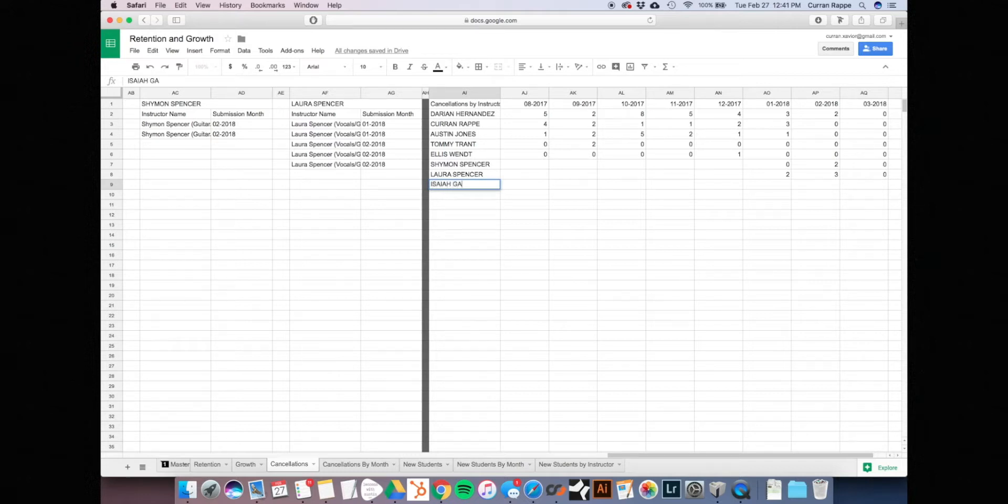
pyautogui.press('Return')
pyautogui.click(475, 187)
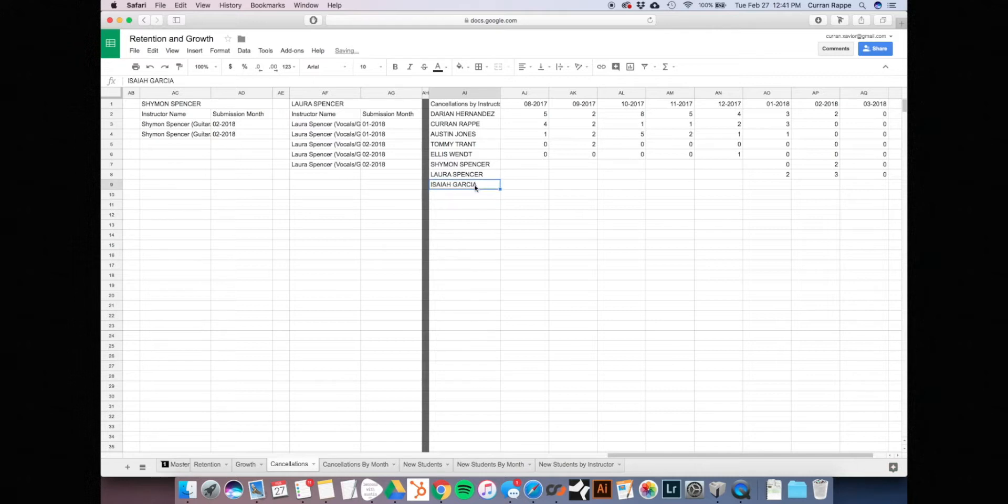
pyautogui.press('cmd+c')
pyautogui.click(482, 256)
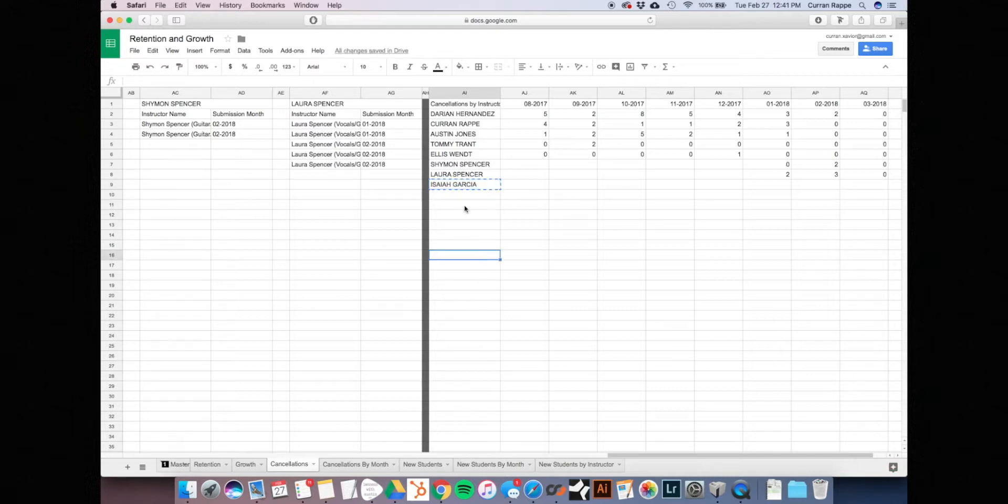
pyautogui.hscroll(-3, 382, 180)
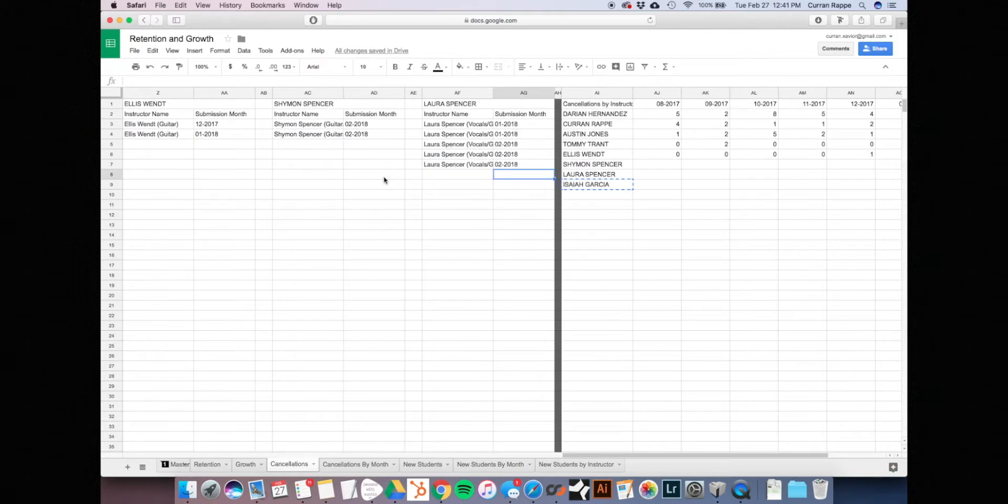
pyautogui.hscroll(2, 383, 180)
pyautogui.click(519, 190)
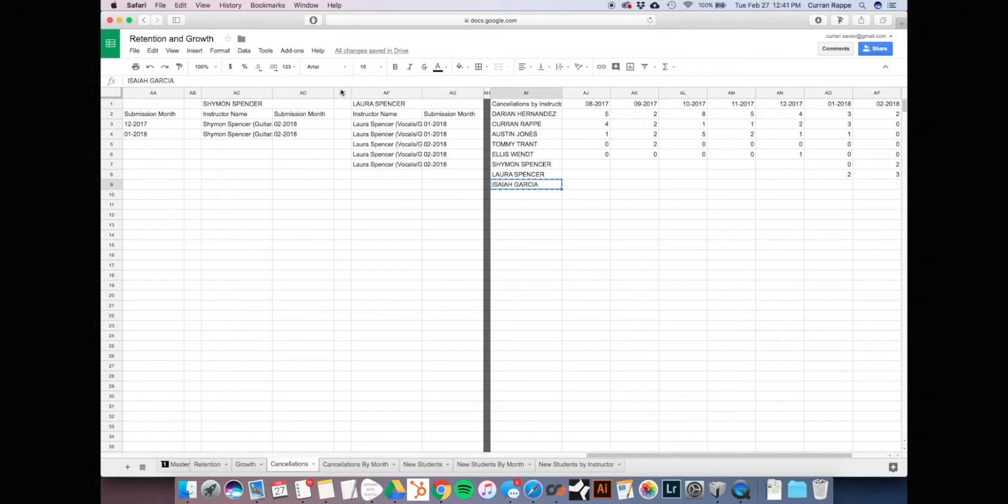
pyautogui.moveTo(343, 93); pyautogui.dragTo(452, 94)
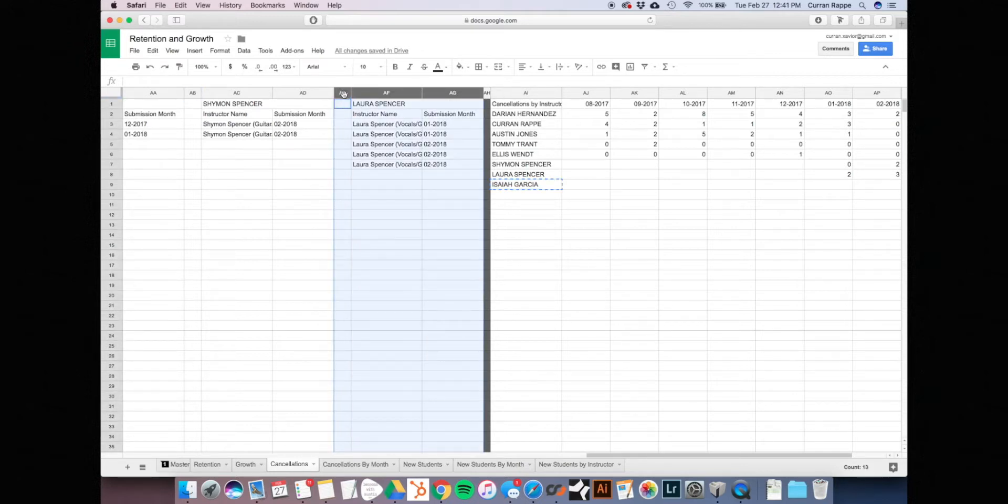
pyautogui.click(412, 184)
pyautogui.moveTo(343, 93); pyautogui.dragTo(453, 94)
pyautogui.rightClick(390, 91)
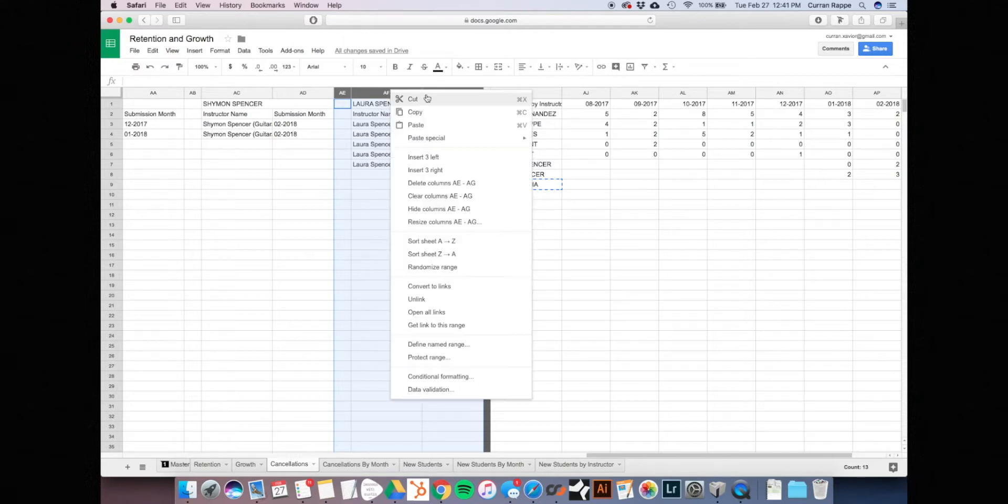
pyautogui.click(458, 170)
pyautogui.click(509, 165)
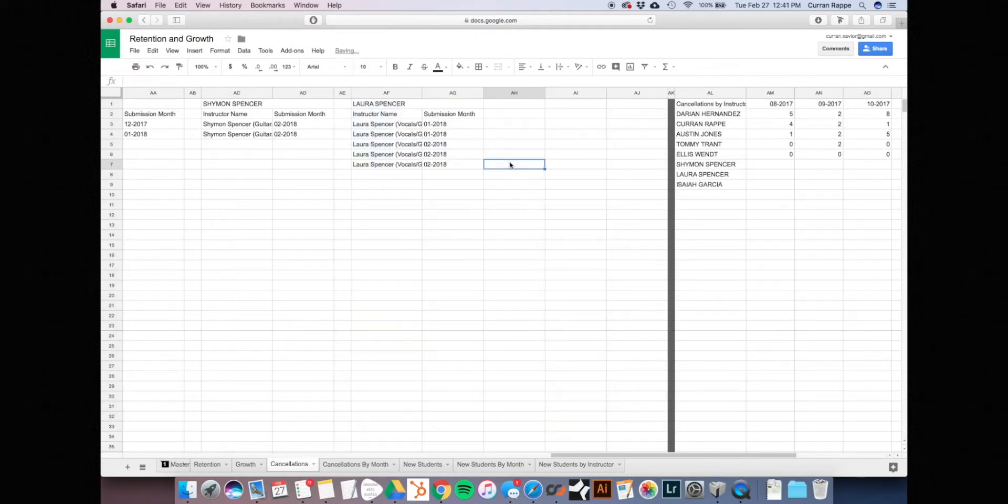
# Copy columns AE–AG and paste them into the new columns AH–AJ
pyautogui.click(342, 93)
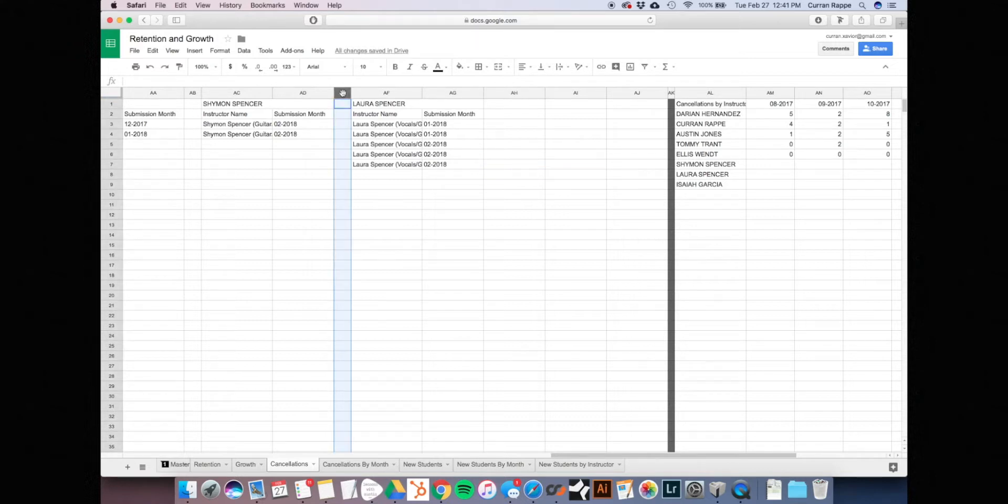
pyautogui.click(411, 166)
pyautogui.moveTo(342, 93); pyautogui.dragTo(460, 91)
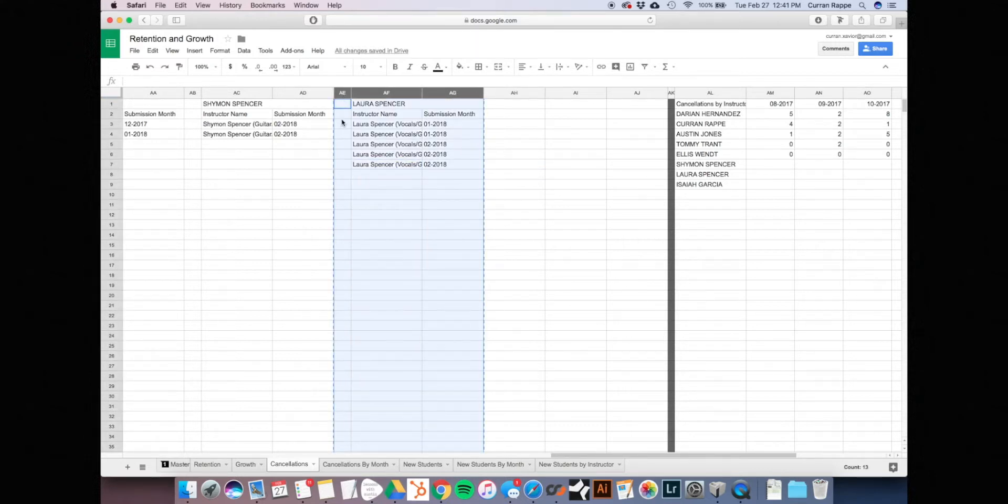
pyautogui.click(366, 158)
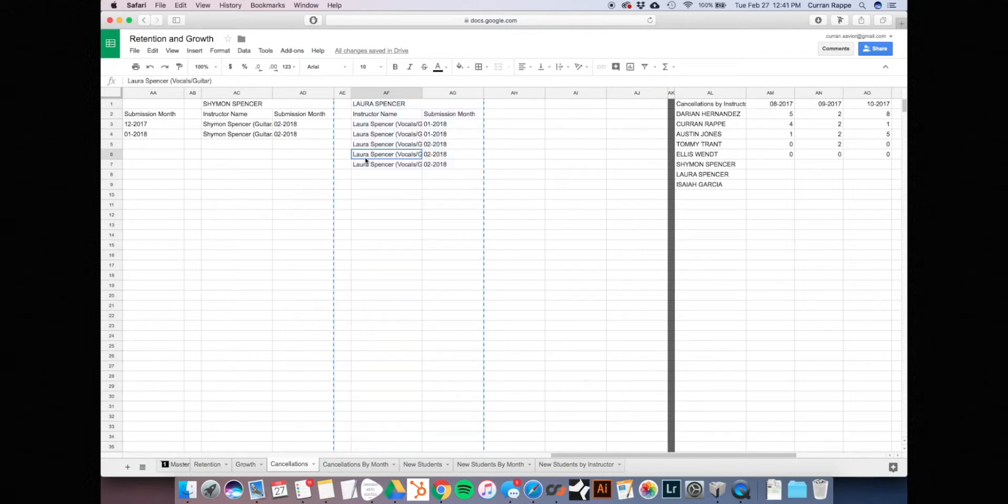
pyautogui.click(502, 94)
pyautogui.hotkey('ctrl', 'v')
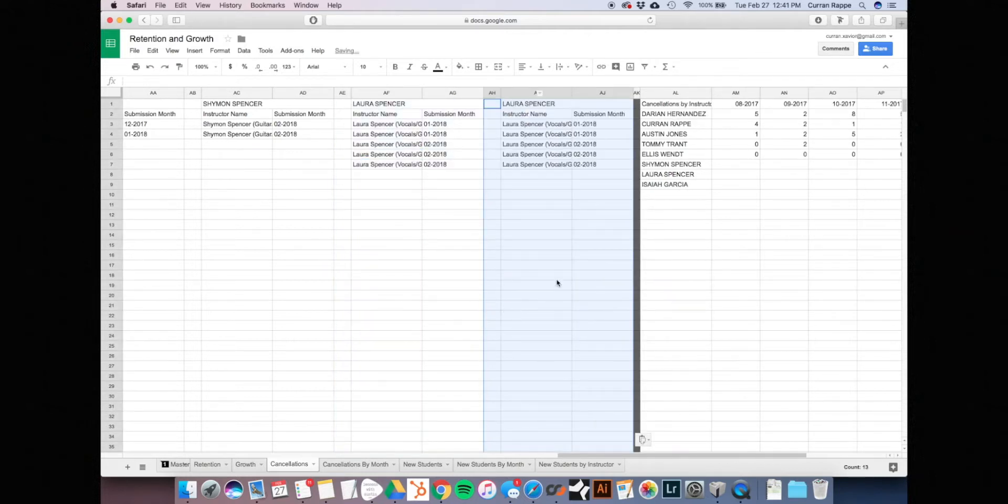
pyautogui.click(567, 267)
pyautogui.click(534, 124)
pyautogui.click(530, 105)
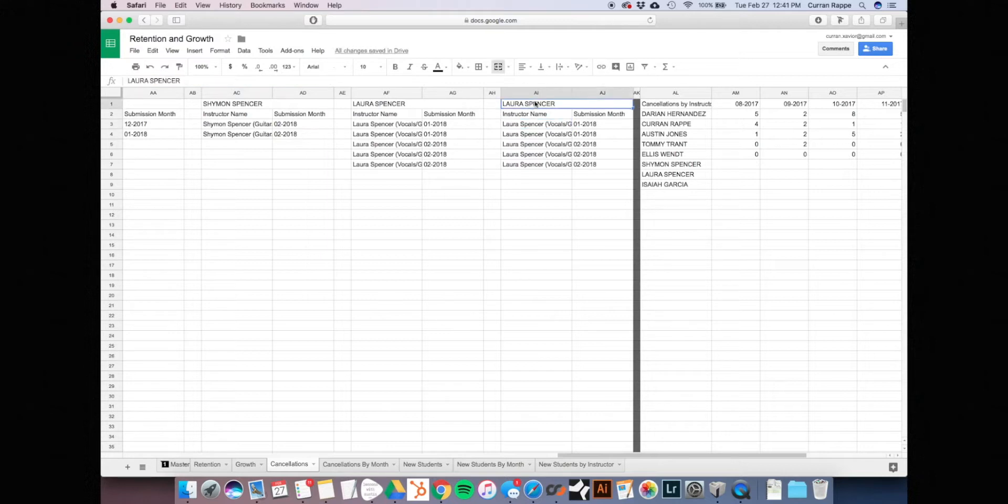
pyautogui.moveTo(209, 80); pyautogui.dragTo(128, 81)
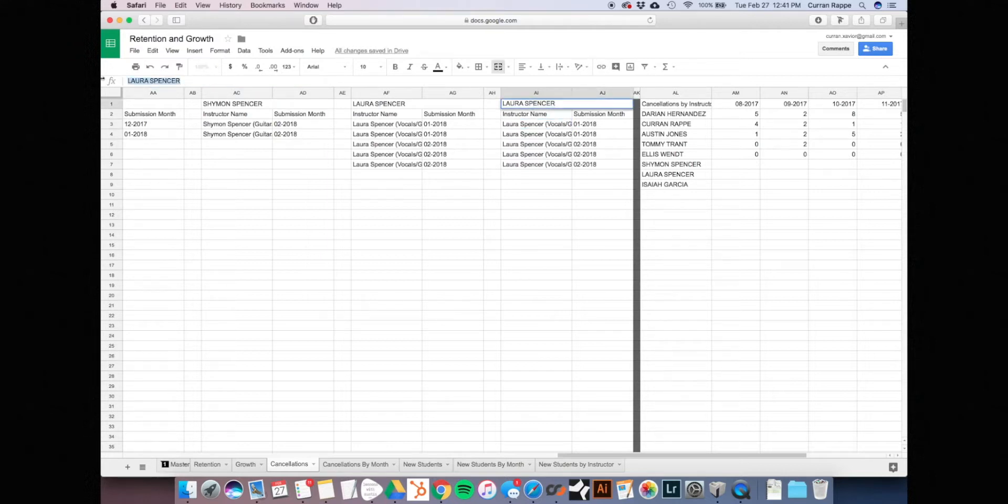
pyautogui.press('BackSpace')
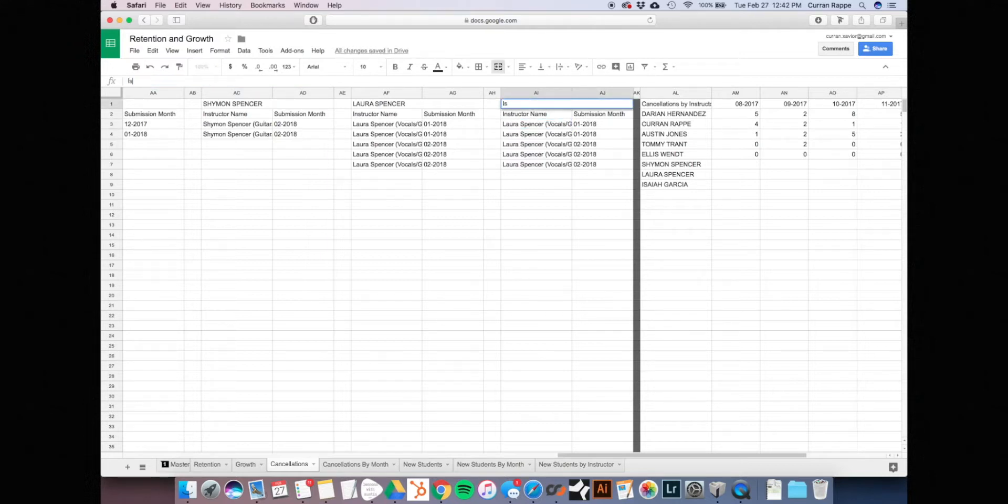
pyautogui.press('Return')
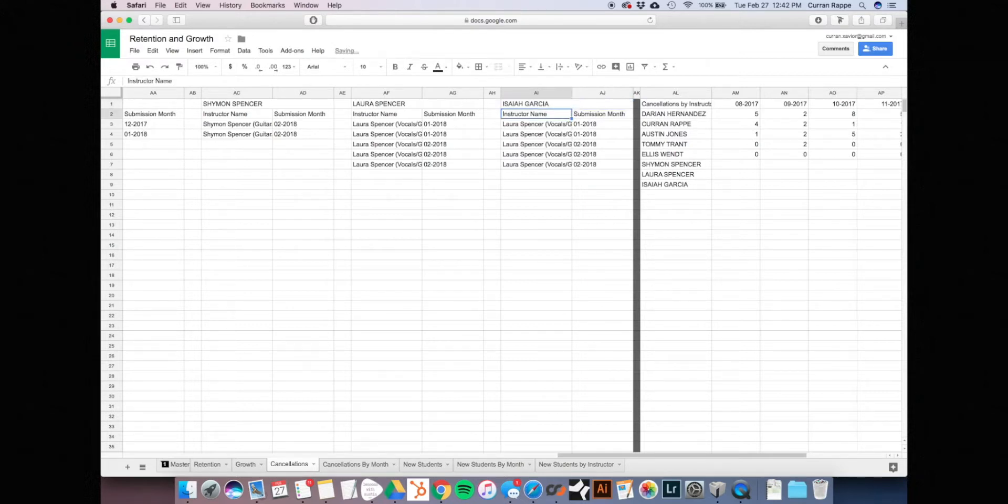
pyautogui.click(523, 127)
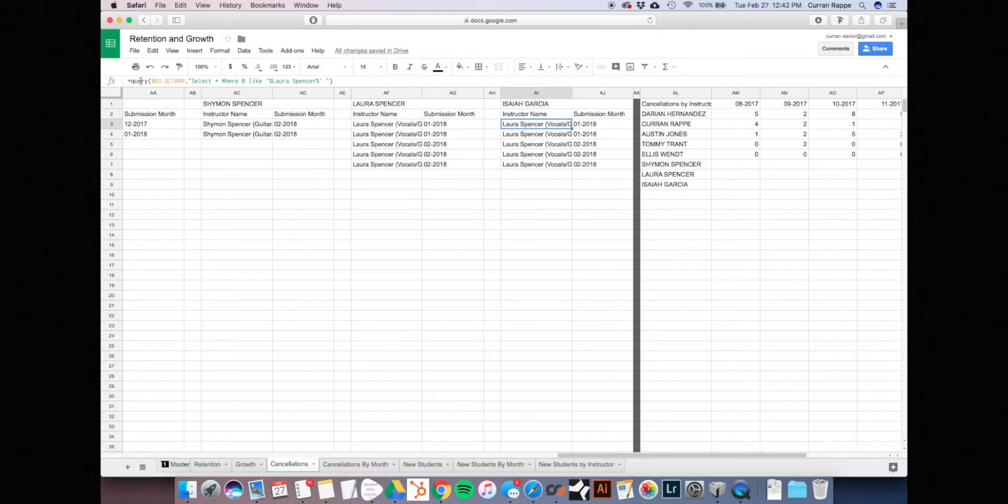
pyautogui.hscroll(2, 332, 154)
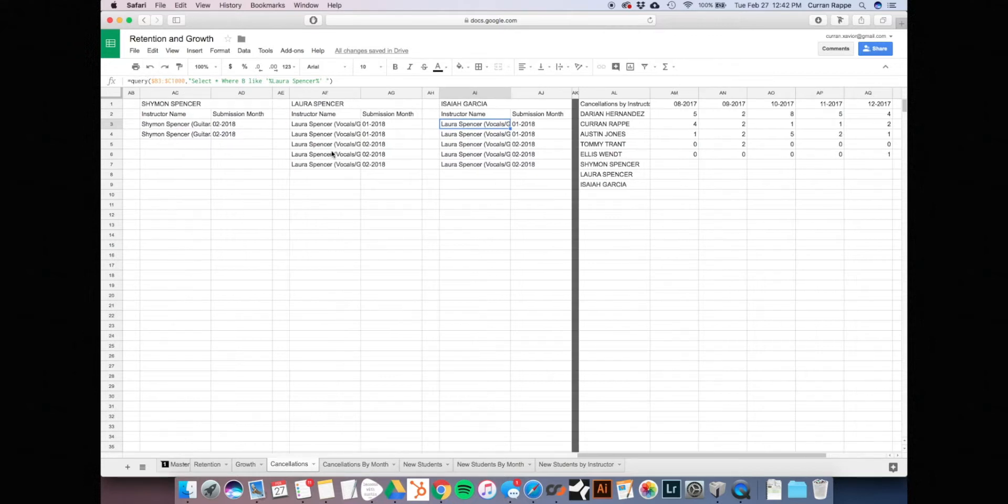
pyautogui.moveTo(271, 81); pyautogui.dragTo(313, 83)
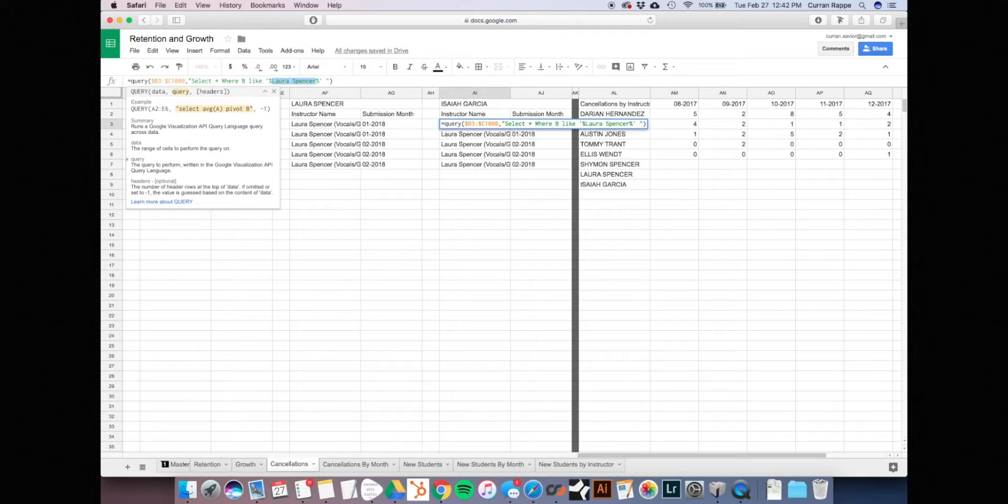
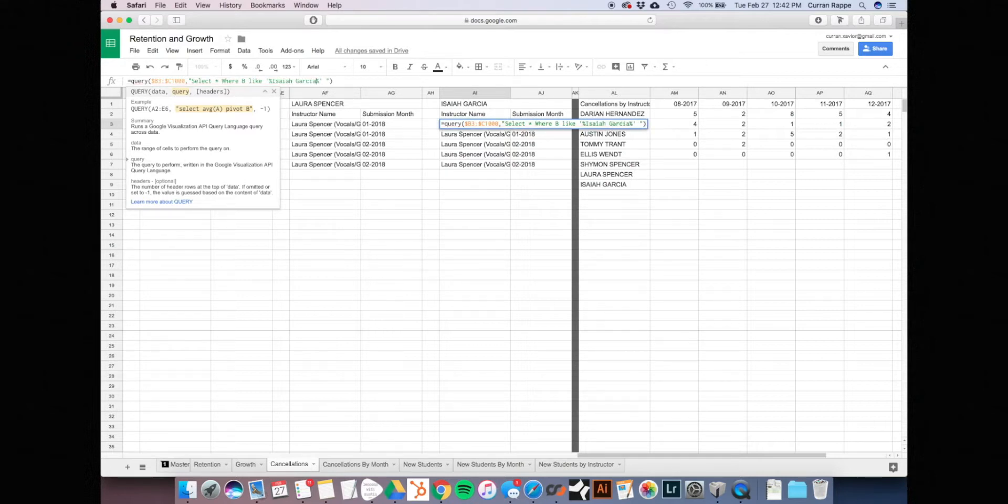
pyautogui.press('Return')
pyautogui.click(489, 125)
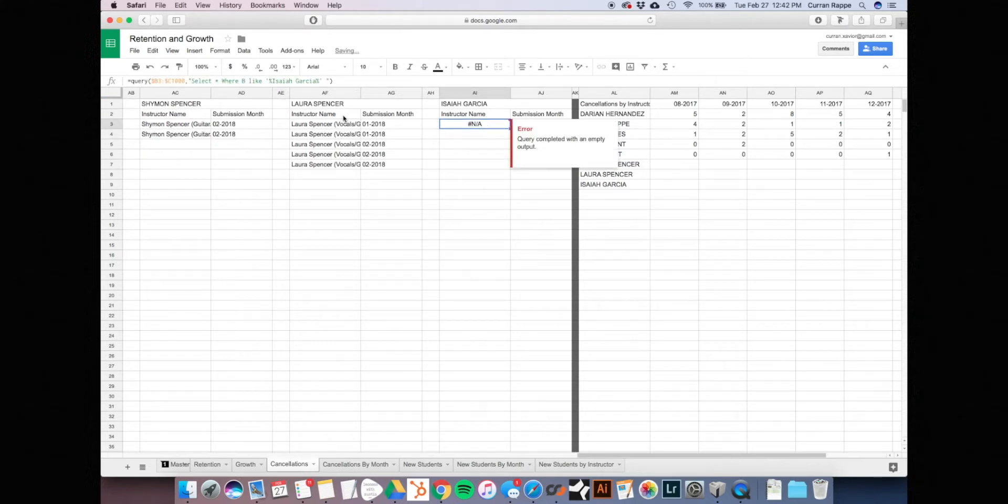
pyautogui.click(490, 142)
pyautogui.click(481, 117)
pyautogui.click(476, 126)
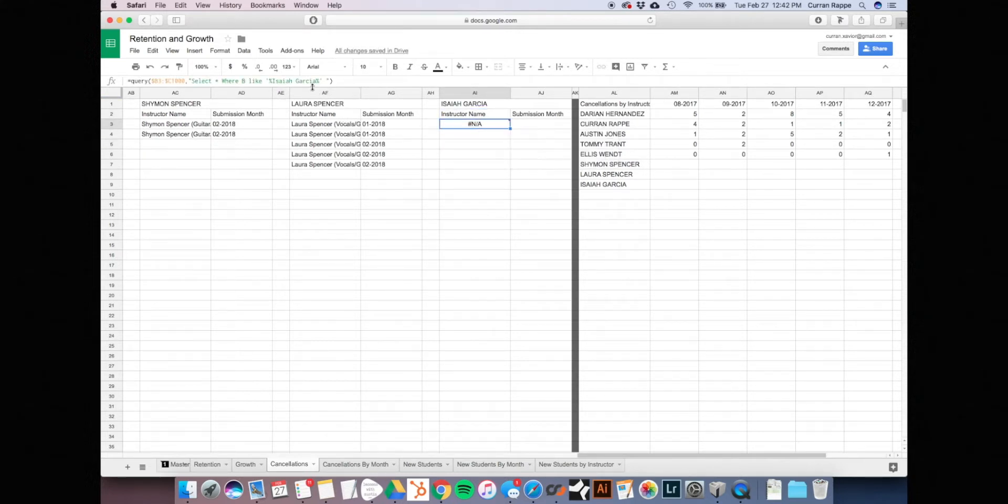
pyautogui.hscroll(5, 298, 208)
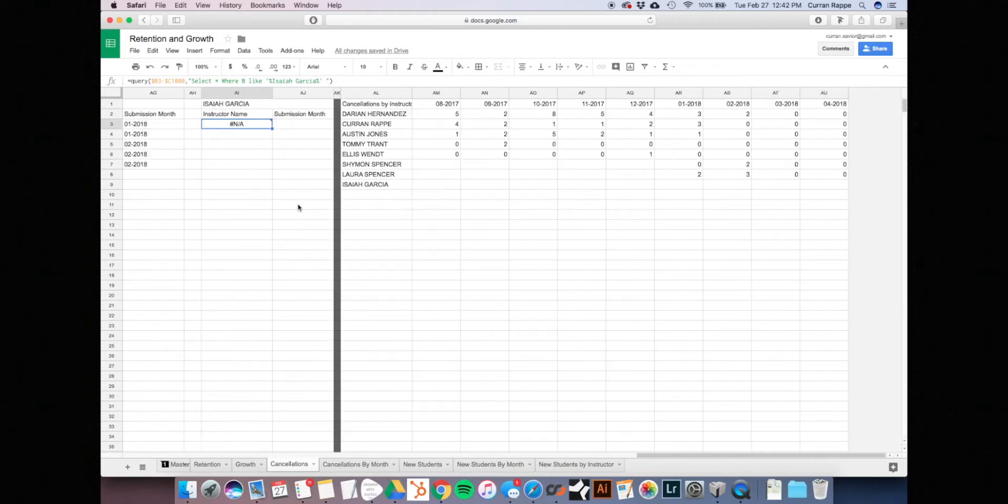
pyautogui.click(444, 174)
pyautogui.press('Right')
pyautogui.press('Right')
pyautogui.press('Right')
pyautogui.press('Right')
pyautogui.press('Right')
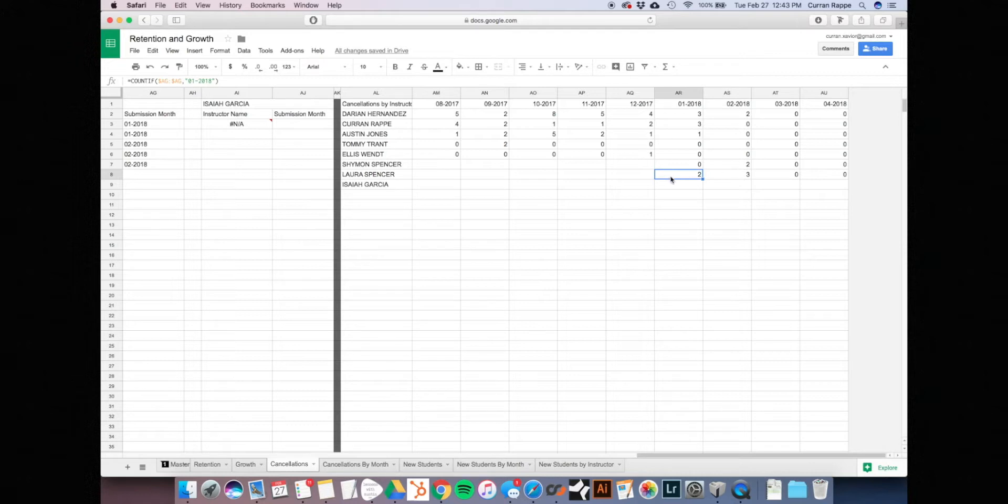
pyautogui.click(831, 177)
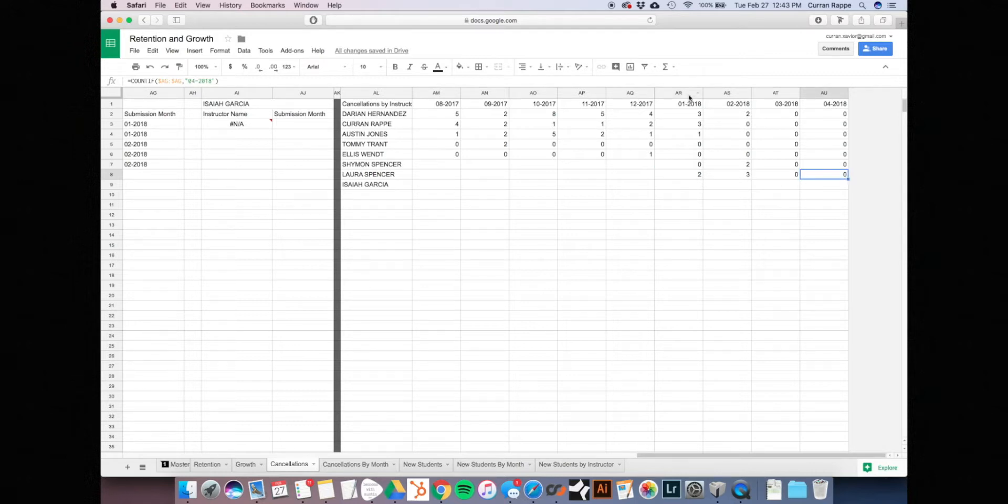
pyautogui.click(735, 176)
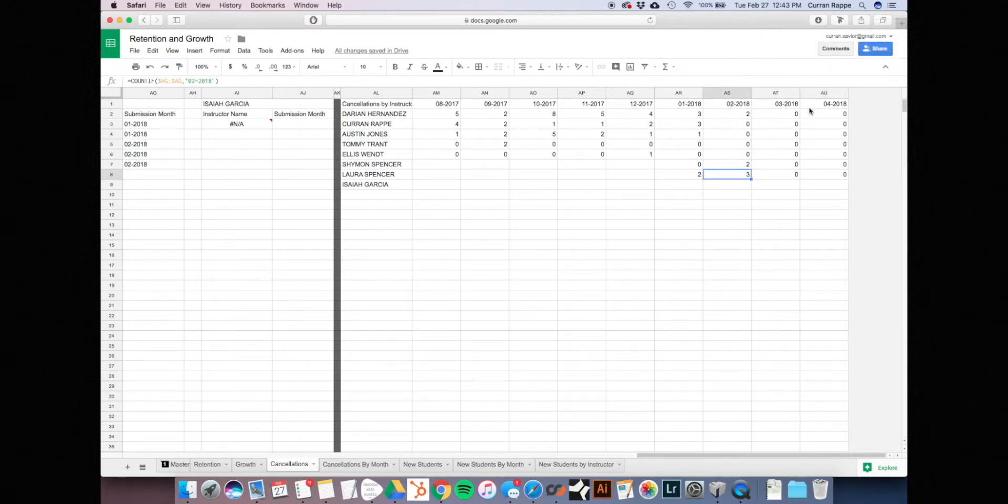
pyautogui.moveTo(751, 179); pyautogui.dragTo(826, 178)
pyautogui.press('super+z')
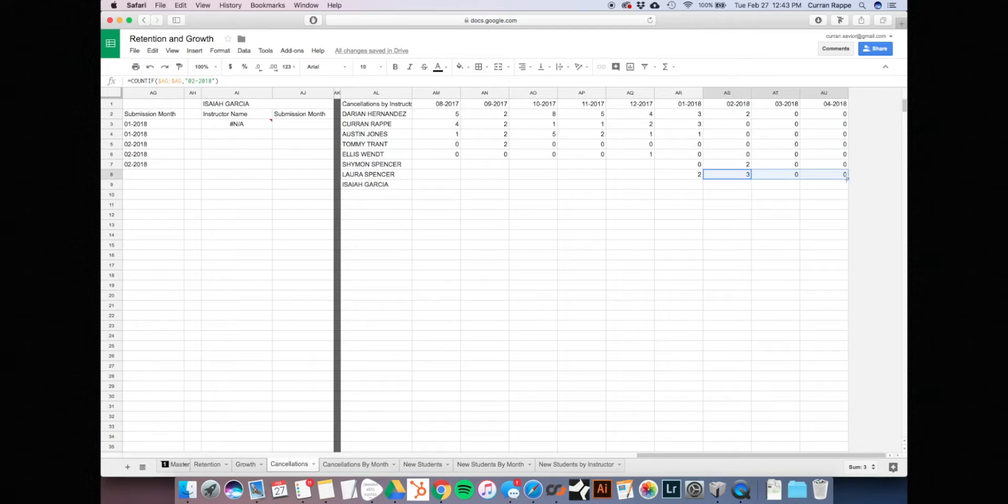
pyautogui.moveTo(847, 182); pyautogui.dragTo(845, 184)
pyautogui.click(820, 198)
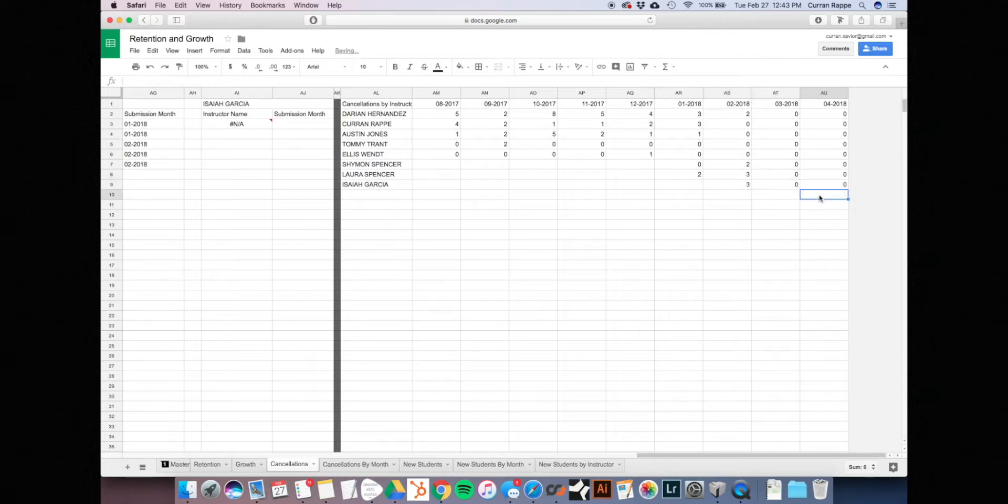
pyautogui.click(743, 184)
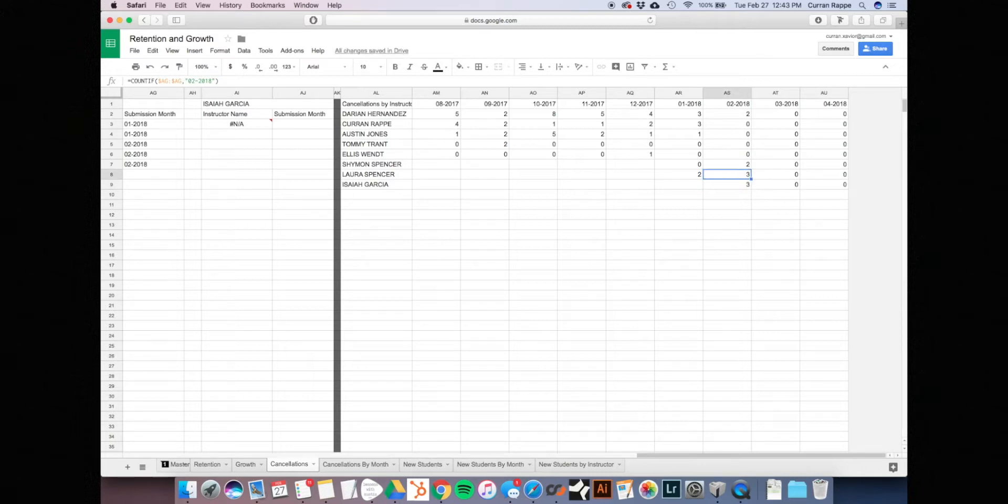
pyautogui.press('Right')
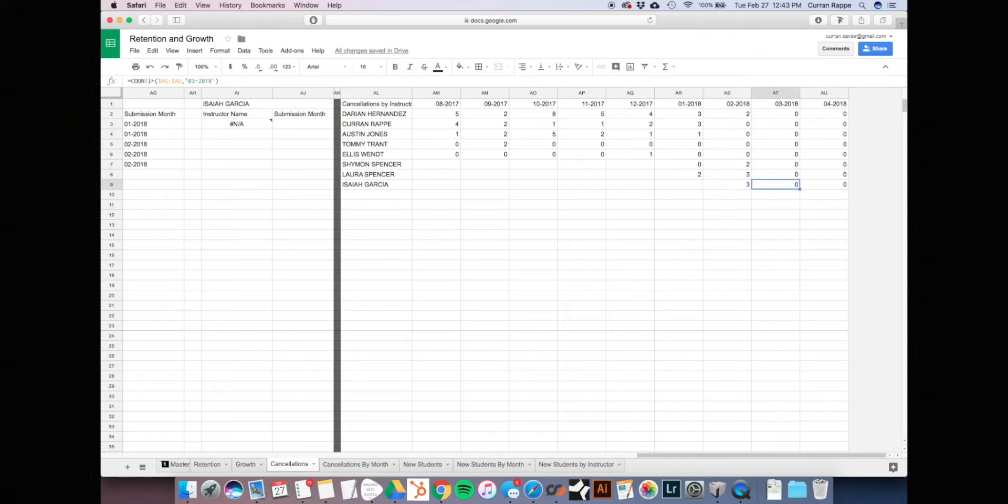
pyautogui.press('Up')
pyautogui.press('Left')
pyautogui.press('Down')
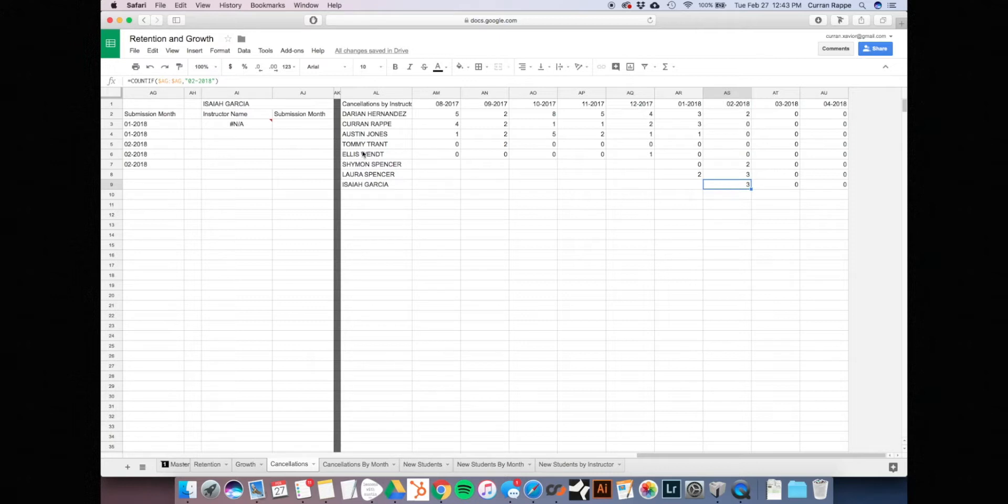
pyautogui.hscroll(-3, 169, 157)
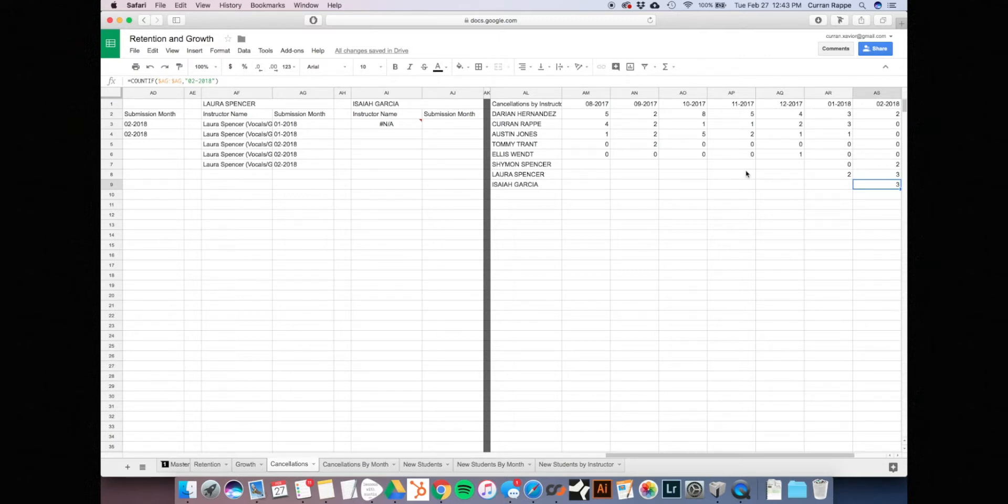
pyautogui.hscroll(3, 747, 174)
pyautogui.click(166, 80)
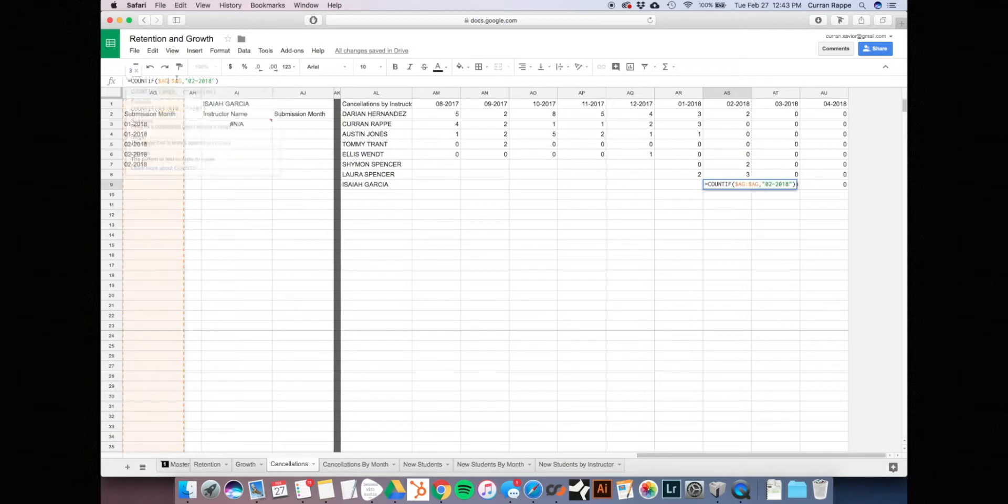
pyautogui.press('BackSpace')
pyautogui.write('J')
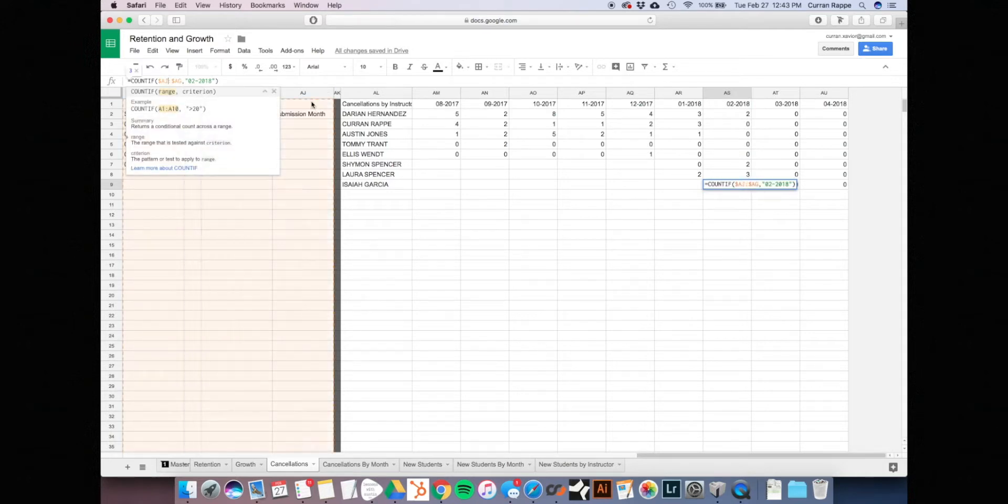
pyautogui.click(181, 81)
pyautogui.press('BackSpace')
pyautogui.write('J')
pyautogui.press('Return')
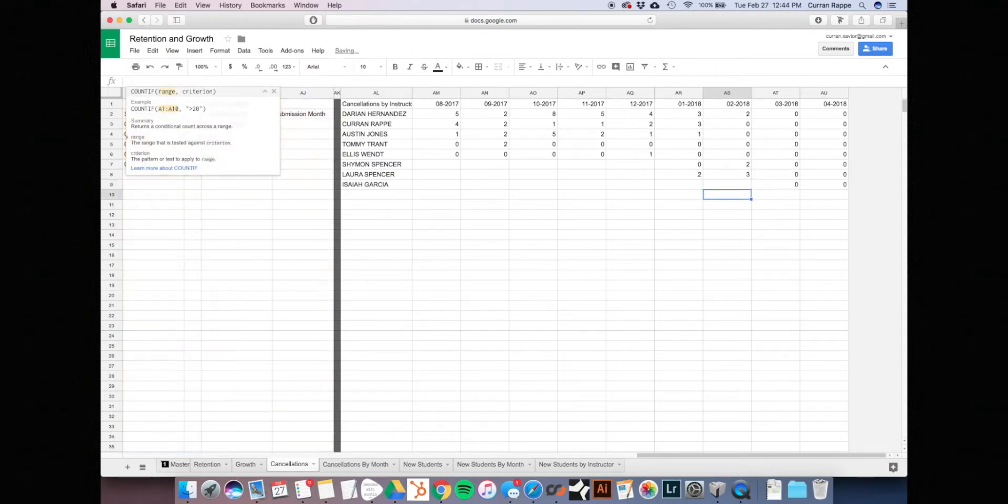
pyautogui.click(734, 186)
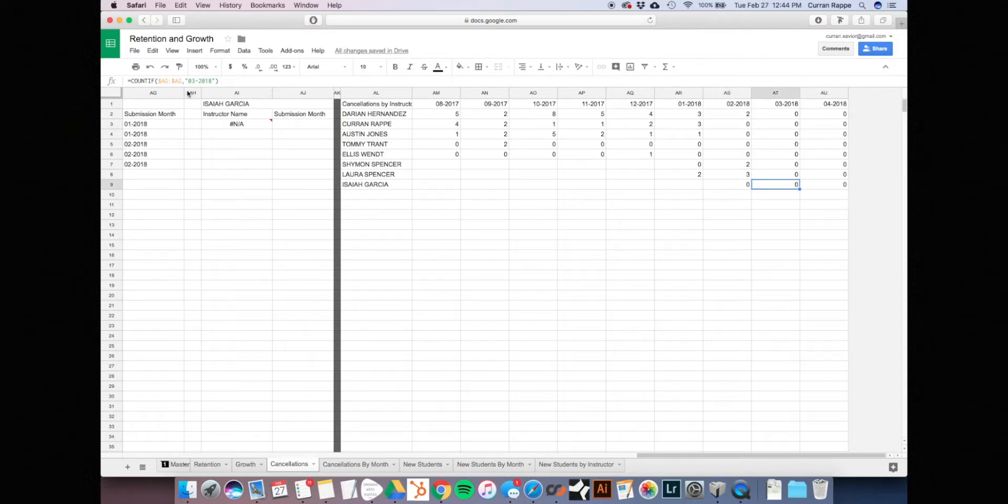
# Point the 03-2018 and 04-2018 COUNTIF ranges at column AJ as well
pyautogui.click(168, 83)
pyautogui.press('BackSpace')
pyautogui.write('J')
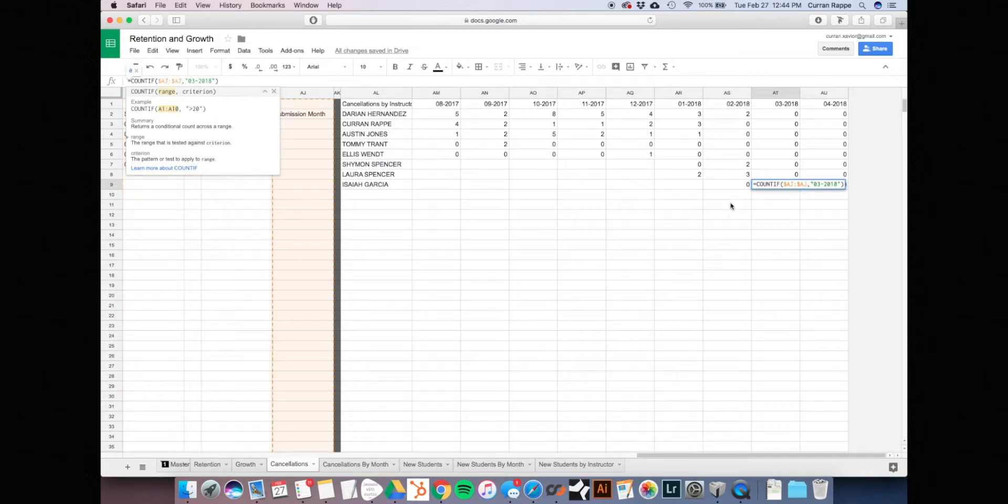
pyautogui.press('Return')
pyautogui.click(826, 179)
pyautogui.click(824, 186)
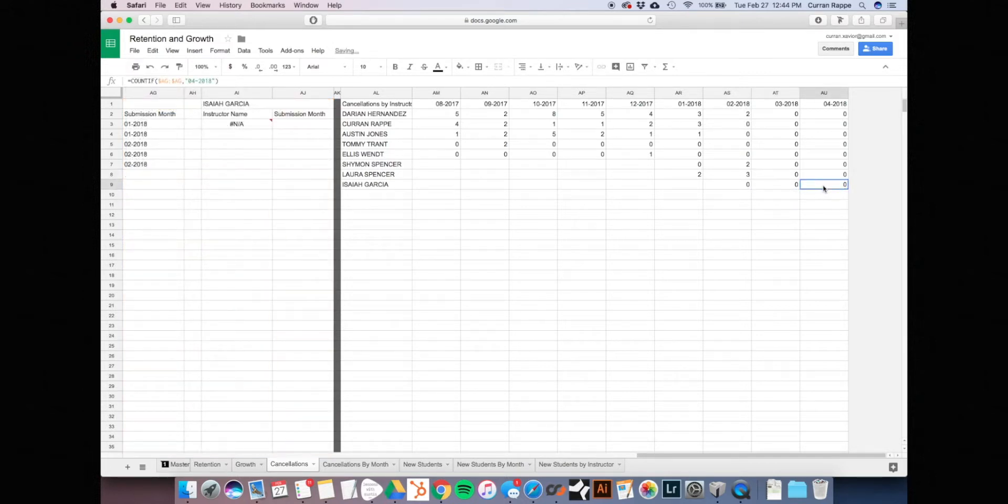
pyautogui.click(169, 82)
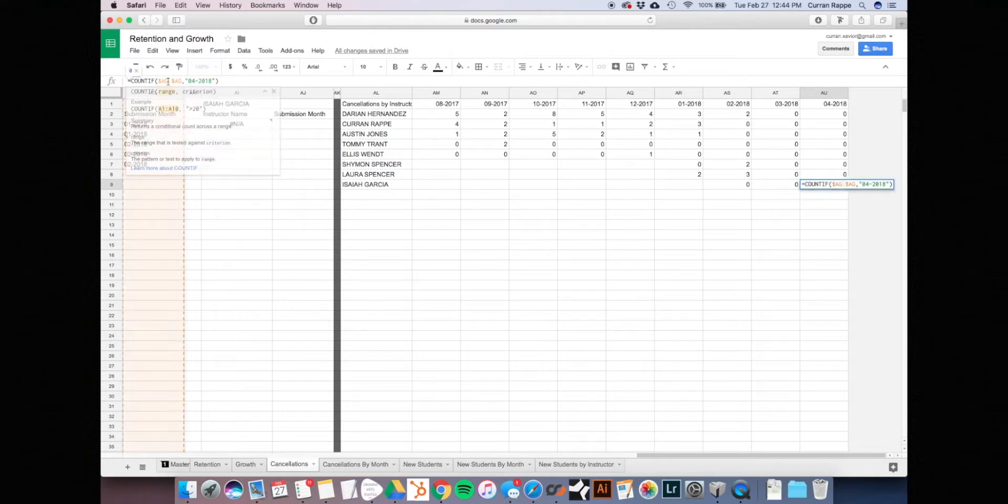
pyautogui.press('BackSpace')
pyautogui.write('J')
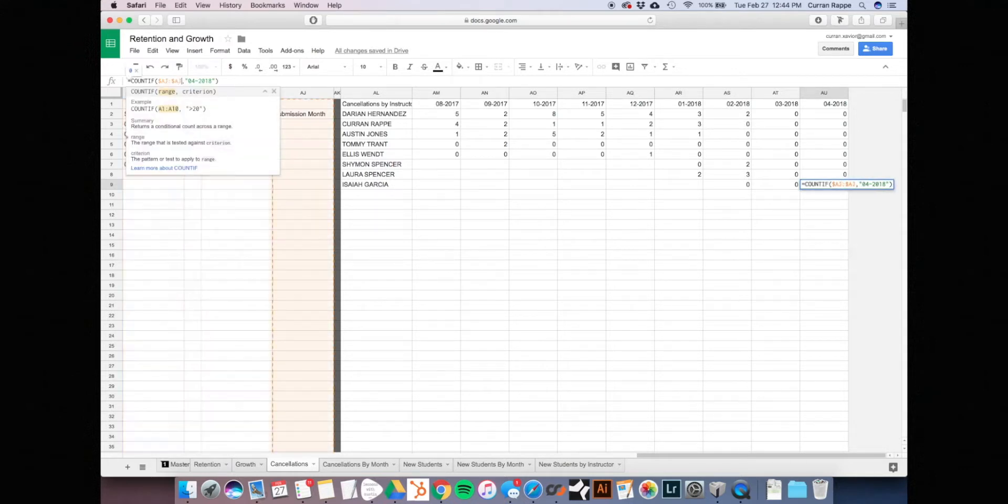
pyautogui.press('Return')
pyautogui.click(466, 215)
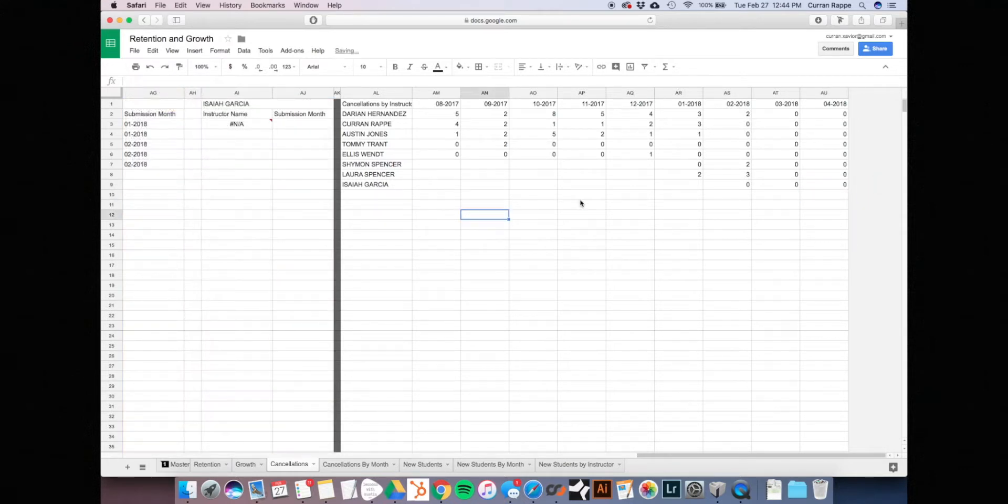
pyautogui.click(568, 188)
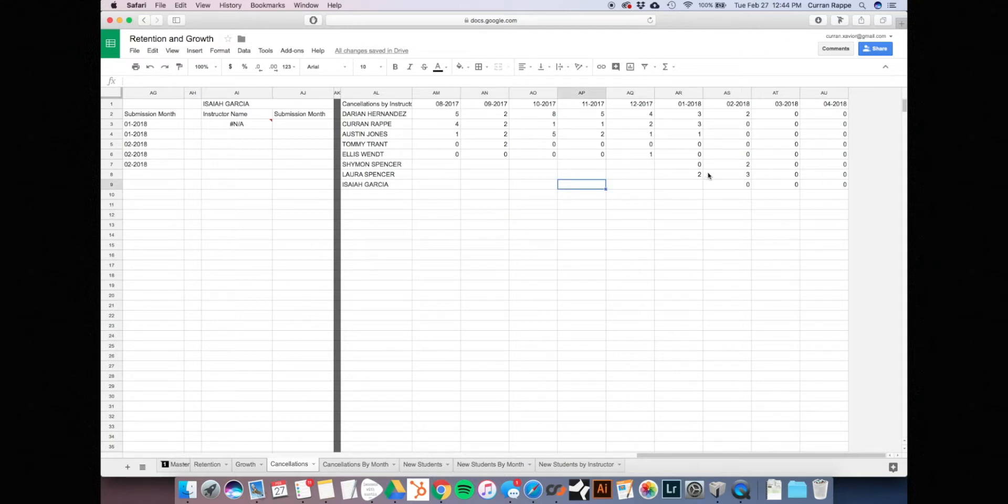
pyautogui.click(721, 185)
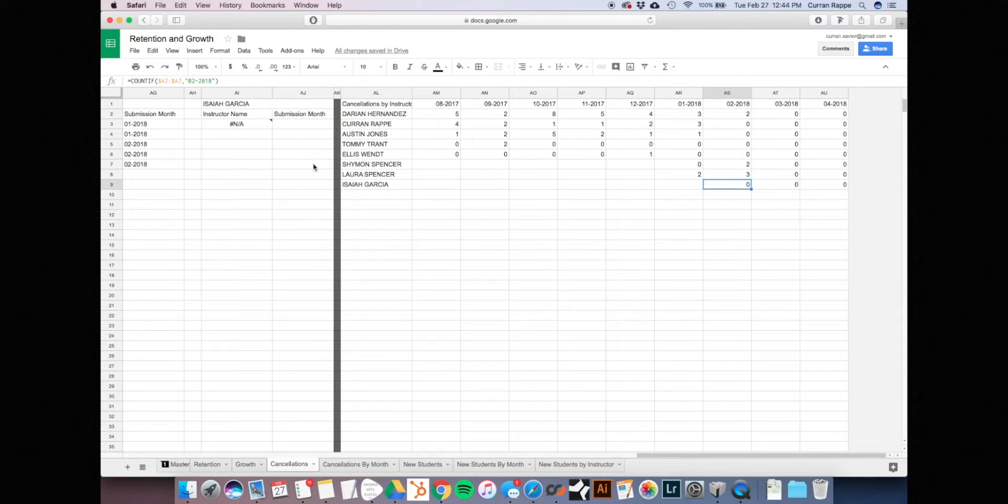
pyautogui.click(295, 165)
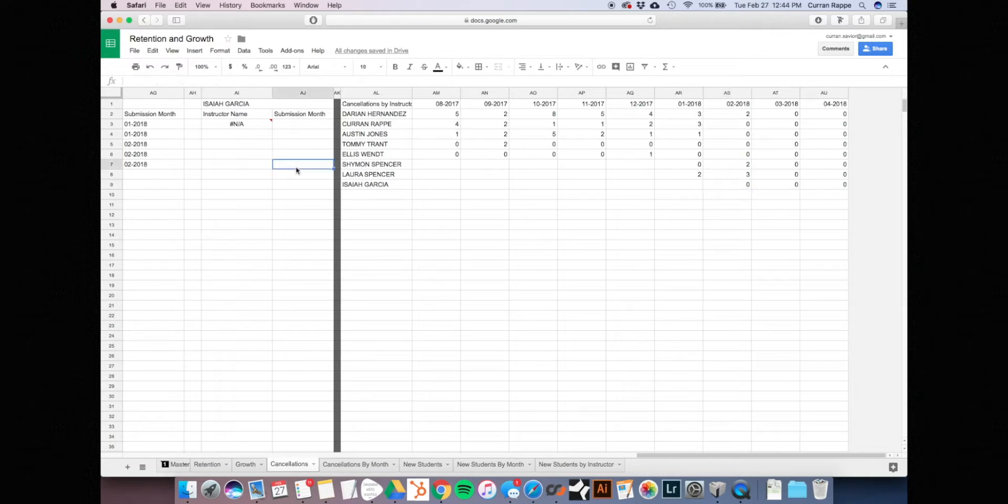
pyautogui.click(289, 134)
pyautogui.click(310, 126)
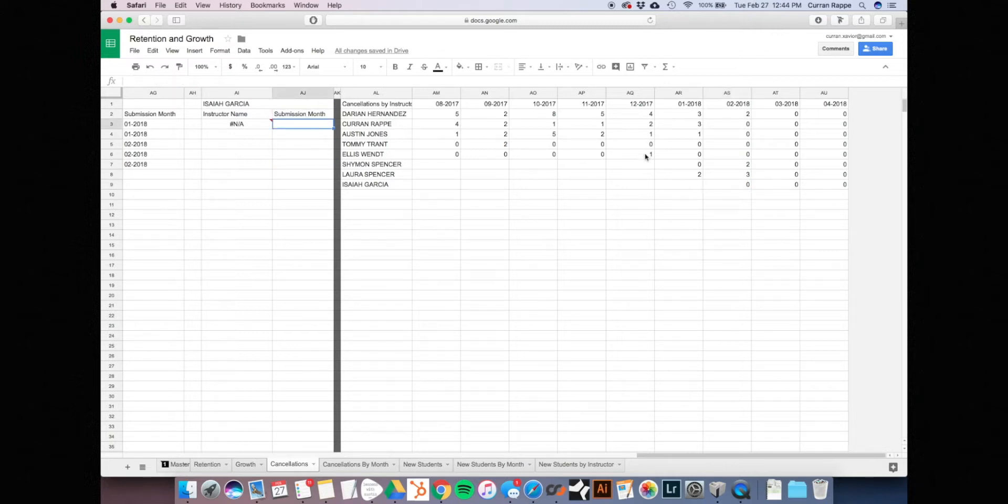
pyautogui.click(738, 186)
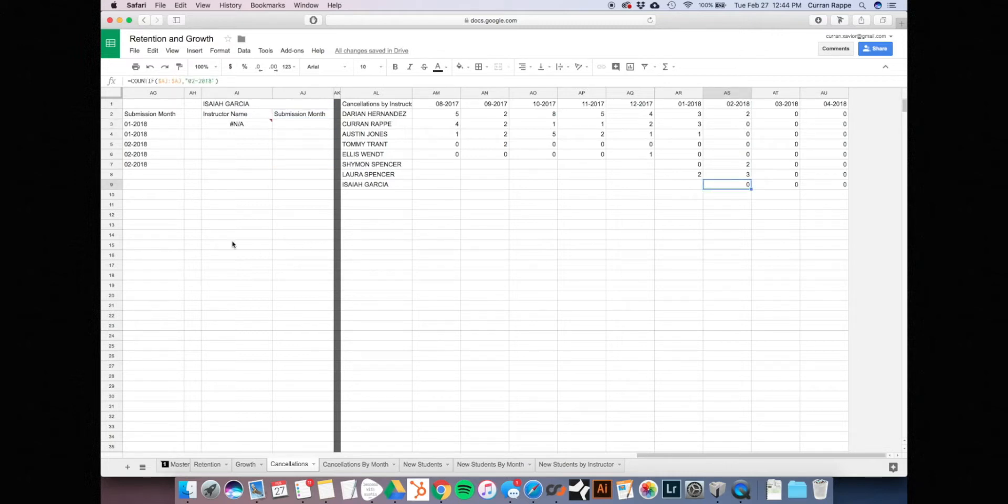
pyautogui.click(350, 464)
pyautogui.click(485, 464)
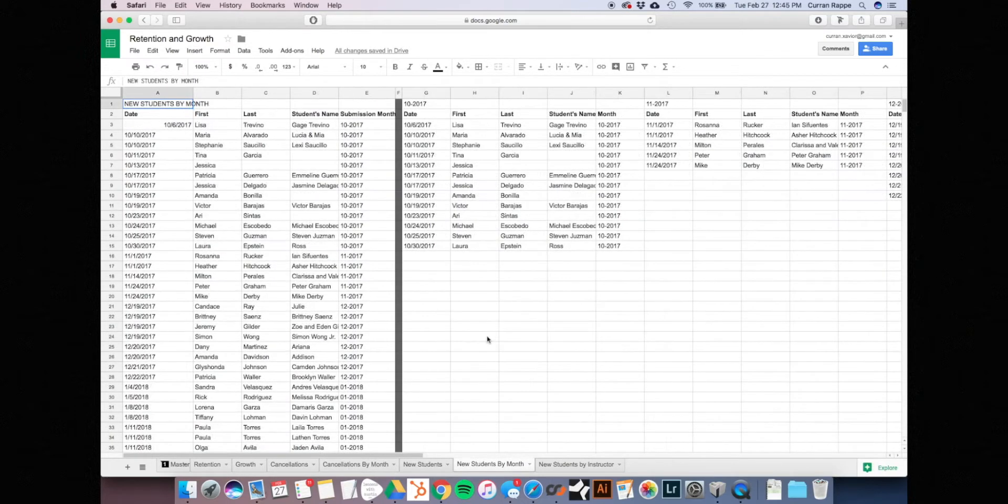
pyautogui.click(595, 465)
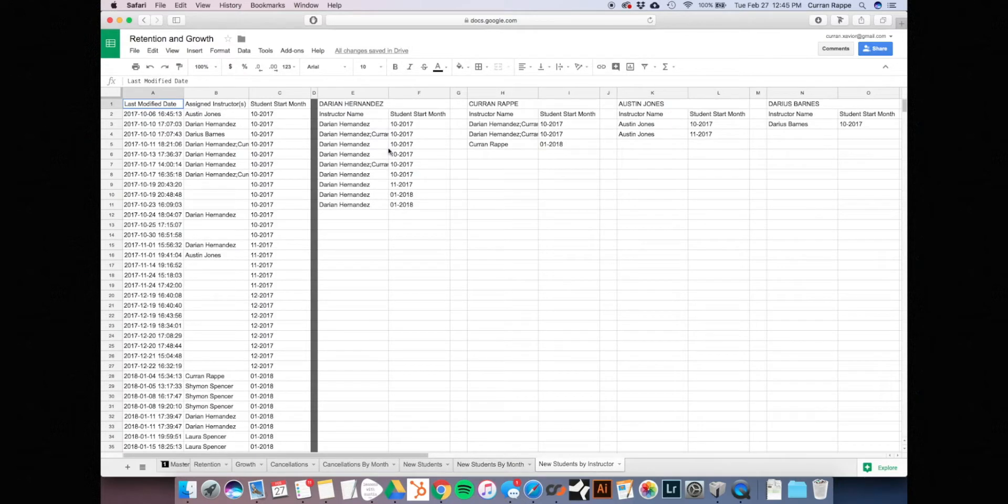
pyautogui.hscroll(15, 408, 135)
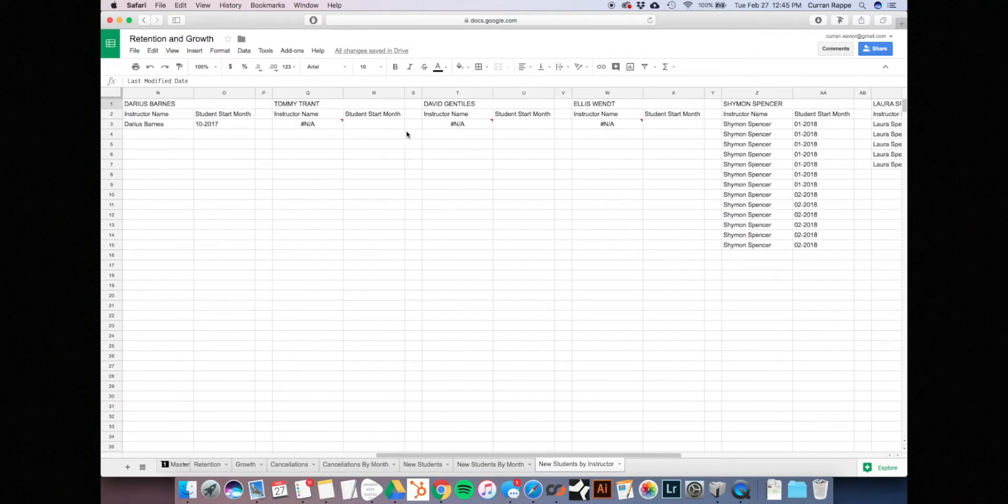
pyautogui.click(513, 194)
pyautogui.click(513, 188)
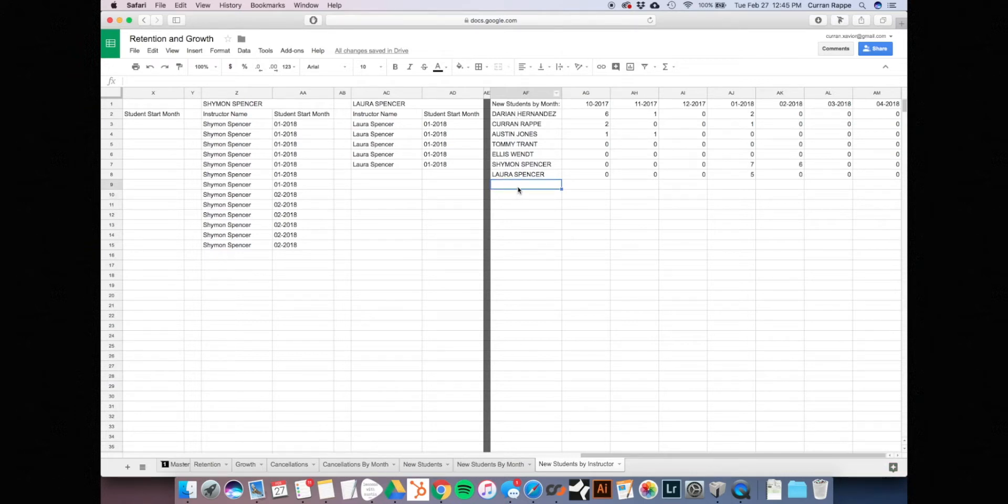
pyautogui.press('Return')
pyautogui.click(544, 183)
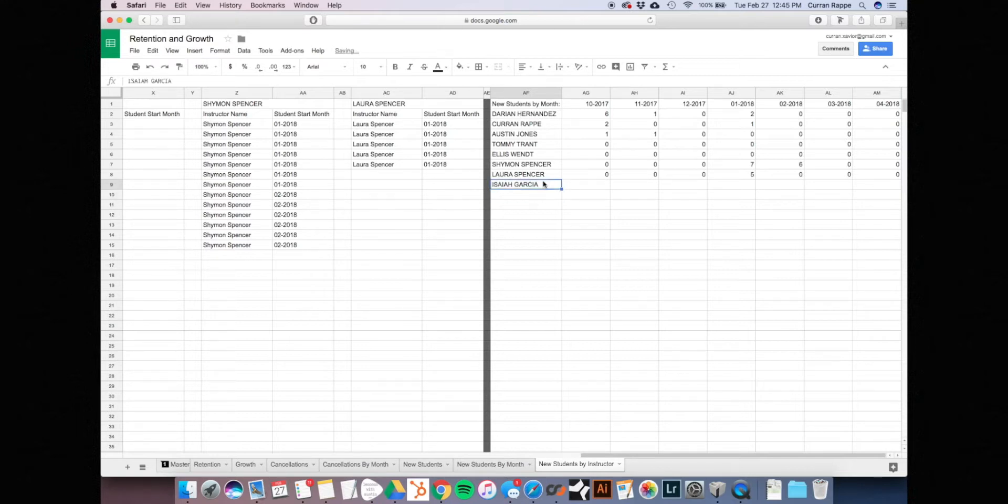
pyautogui.click(340, 88)
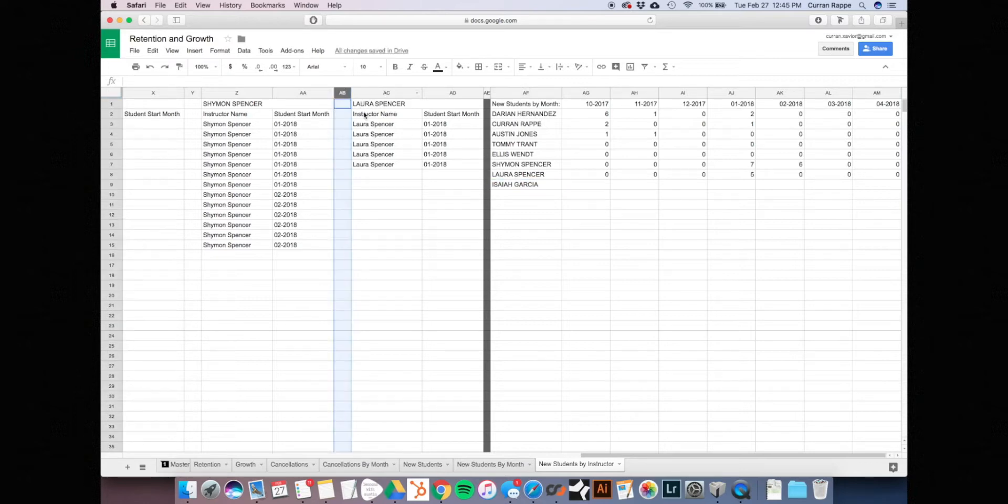
pyautogui.click(363, 114)
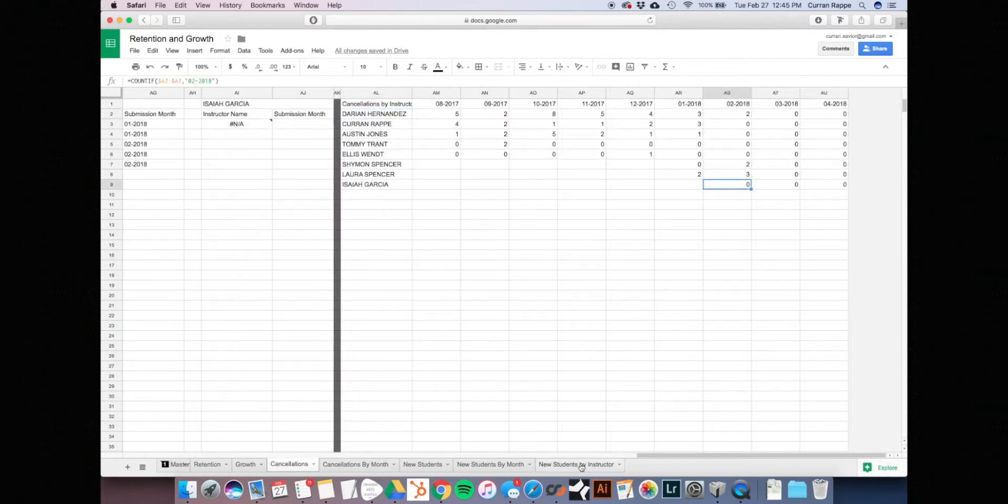
pyautogui.click(577, 464)
# Insert three columns right of AB–AD and paste a copy of that instructor block into AE
pyautogui.moveTo(342, 93); pyautogui.dragTo(446, 93)
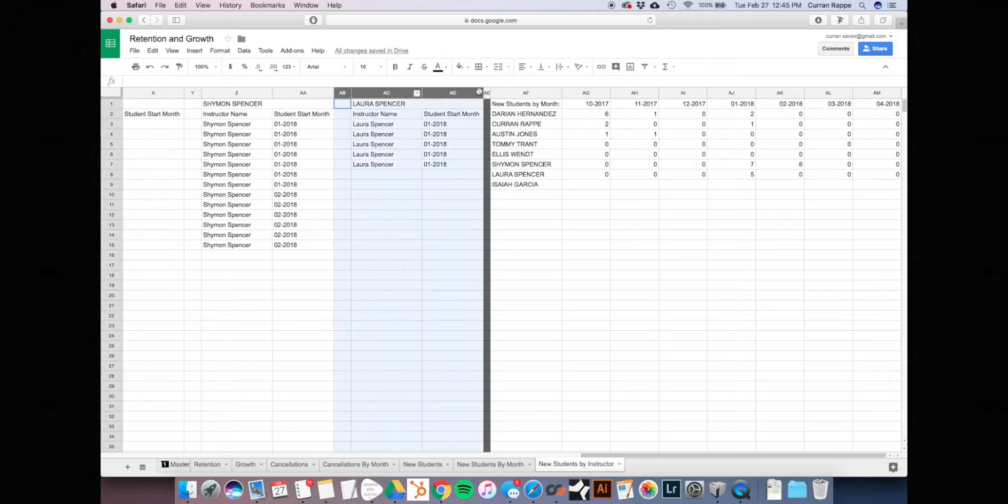
pyautogui.rightClick(446, 93)
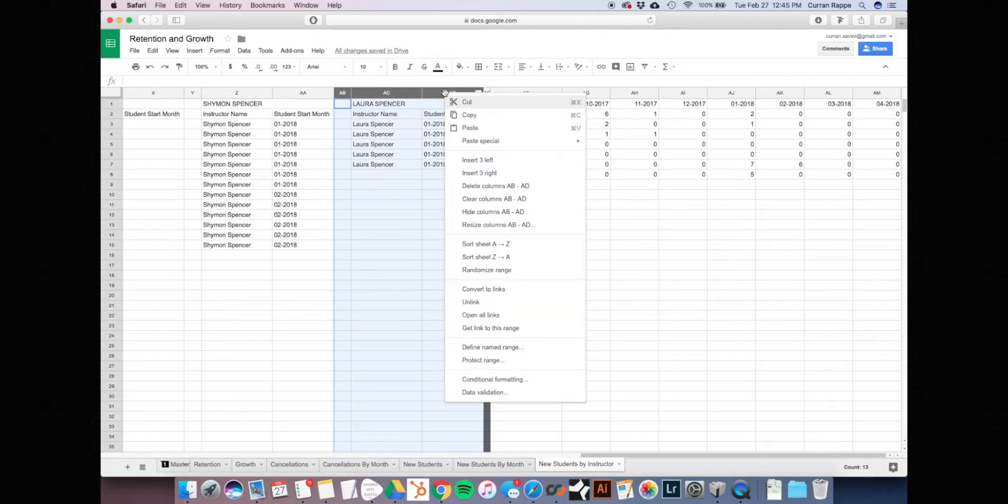
pyautogui.click(510, 173)
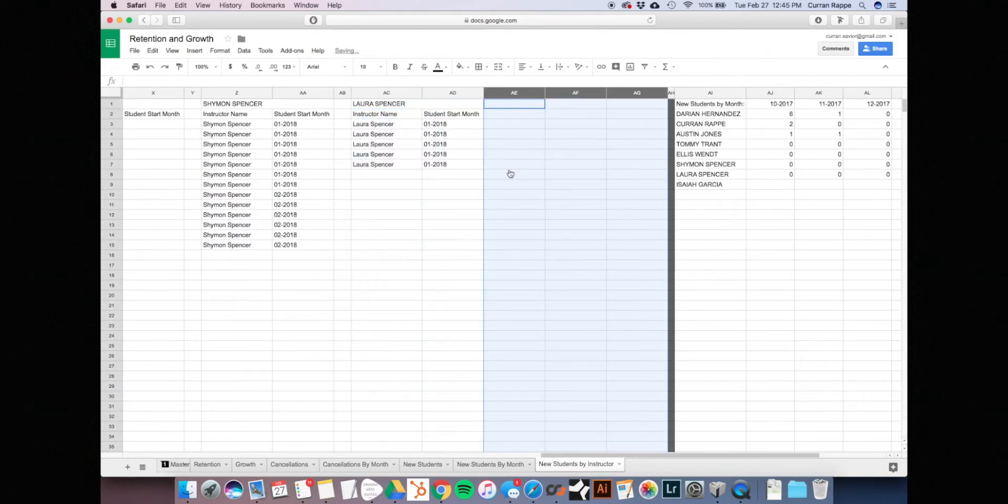
pyautogui.click(511, 174)
pyautogui.click(343, 93)
pyautogui.keyDown('shift'); pyautogui.click(451, 93); pyautogui.keyUp('shift')
pyautogui.press('super+c')
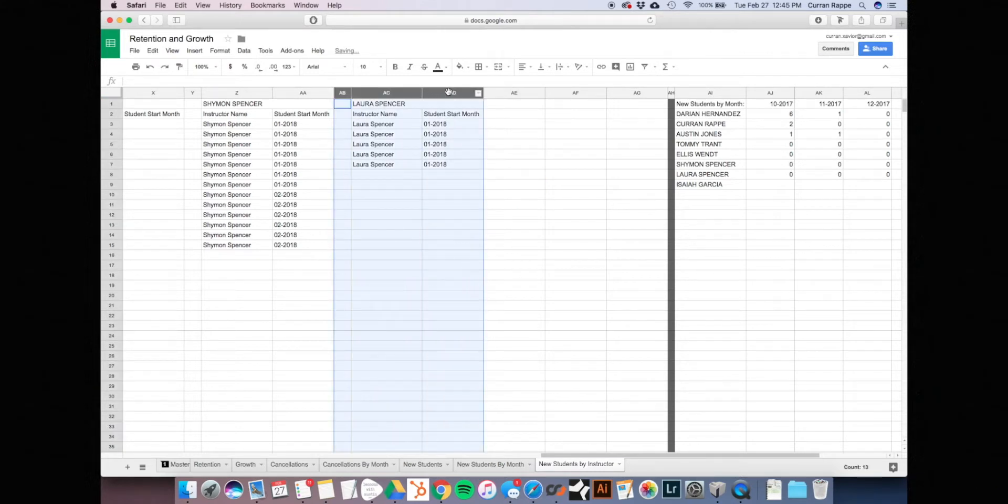
pyautogui.click(512, 124)
pyautogui.click(513, 96)
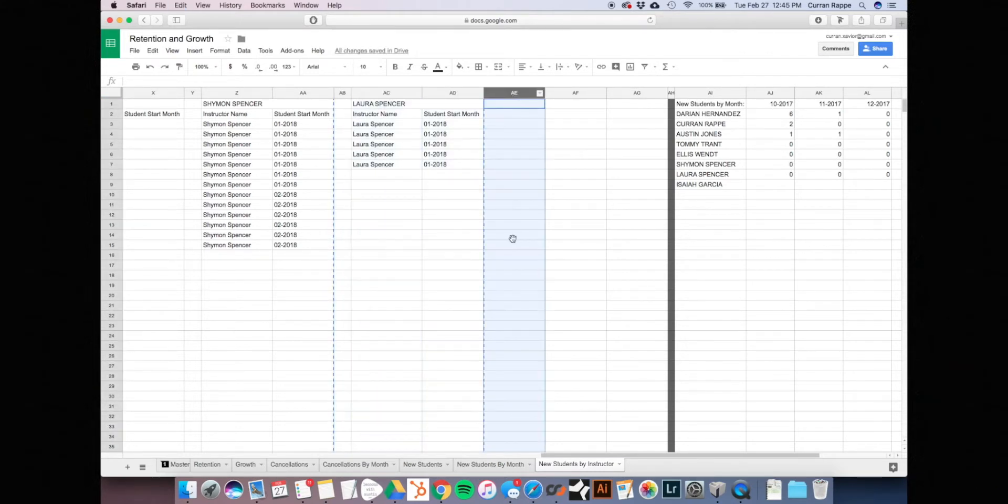
pyautogui.press('super+v')
pyautogui.click(513, 235)
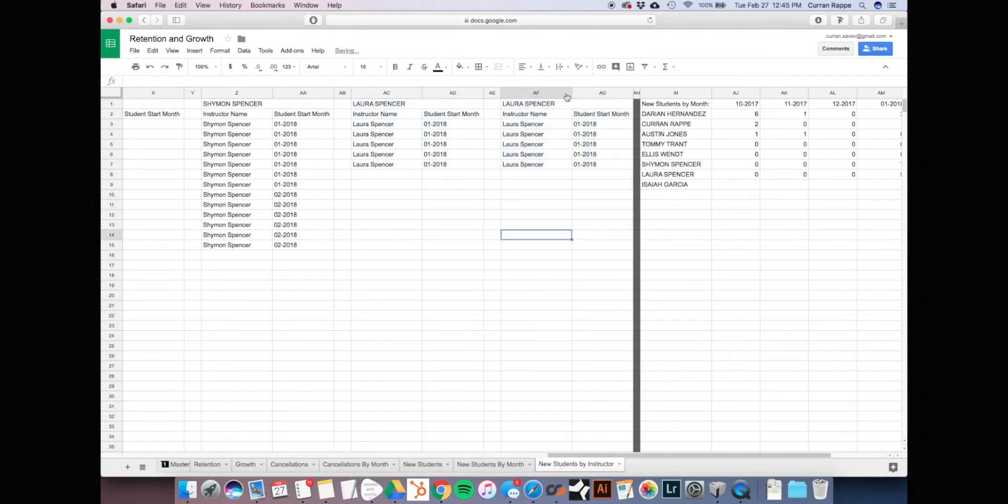
# Put the new instructor's name in the copied header AF1 and change the AF3 query to filter for that instructor
pyautogui.click(677, 188)
pyautogui.press('super+c')
pyautogui.click(526, 105)
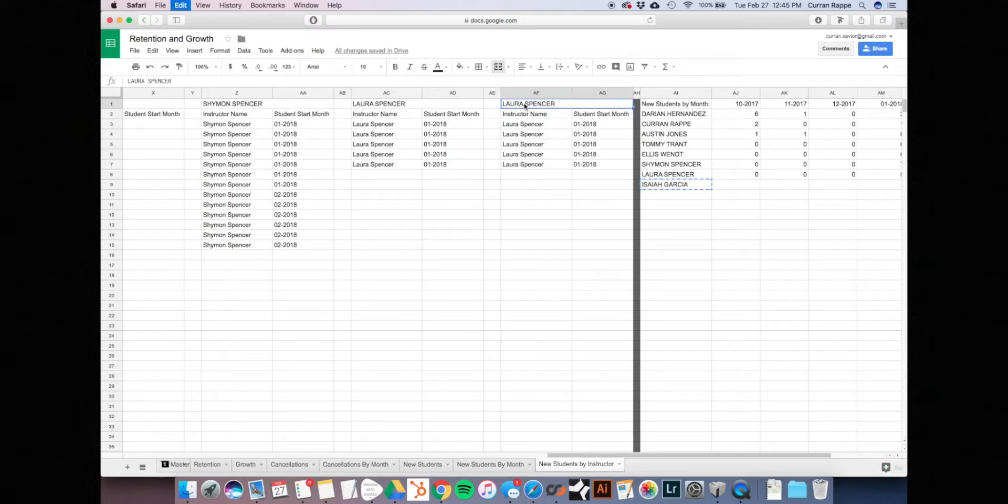
pyautogui.press('super+v')
pyautogui.click(524, 125)
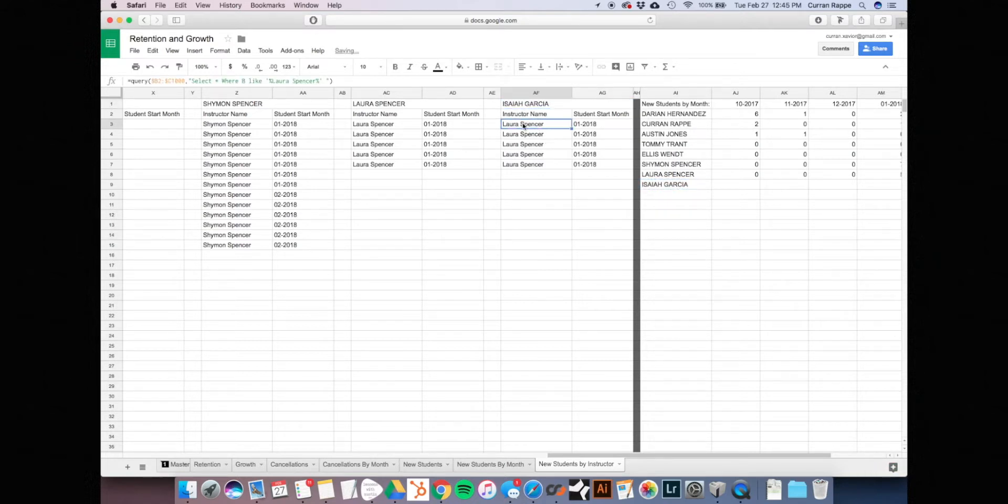
pyautogui.moveTo(272, 84); pyautogui.dragTo(315, 83)
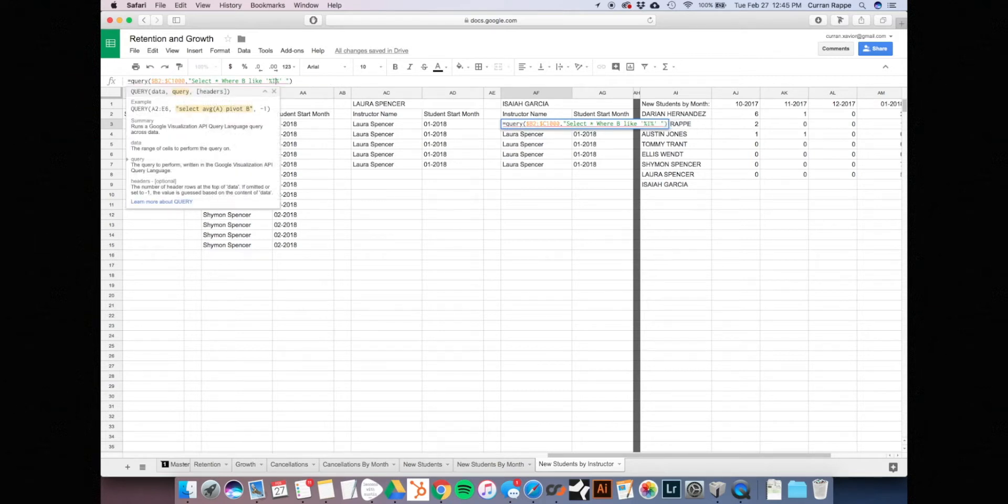
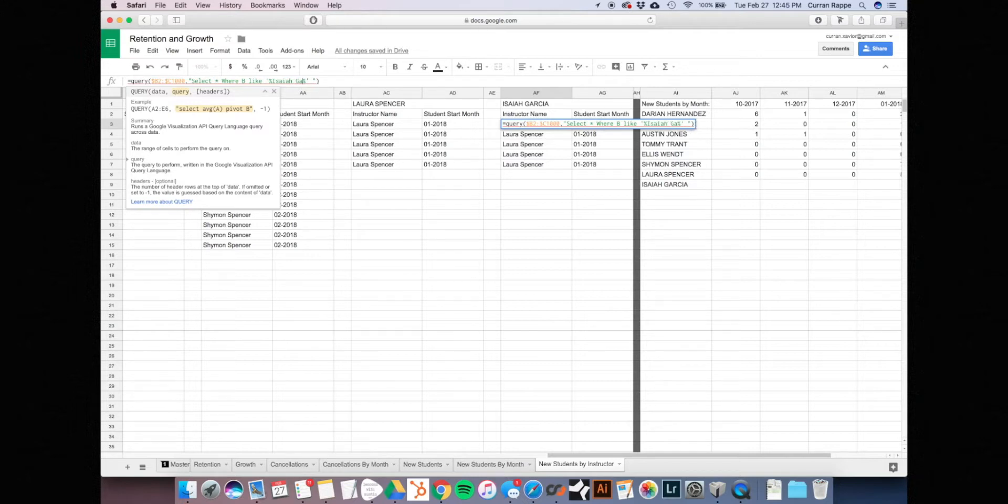
pyautogui.press('Return')
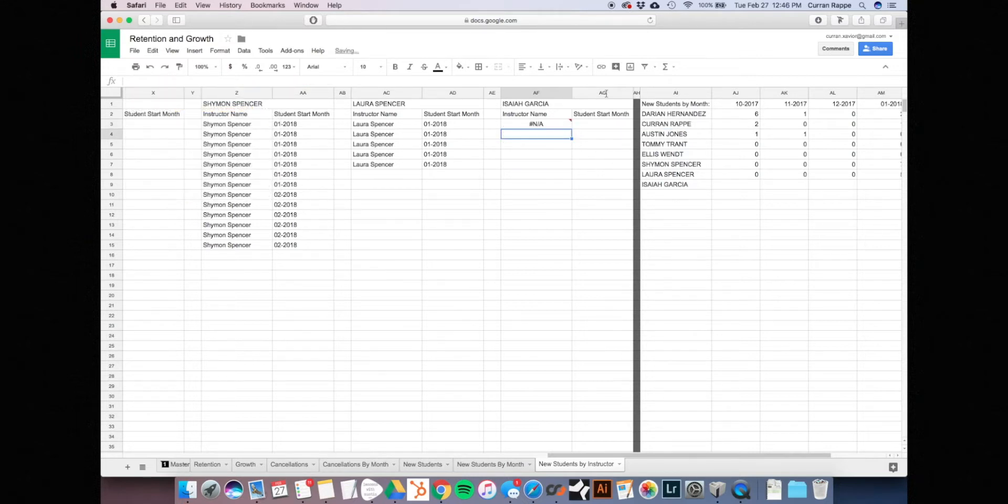
pyautogui.click(555, 125)
# Fill the 02-2018 to 04-2018 count formulas from AN8:AP8 down into row 9
pyautogui.hscroll(5, 555, 125)
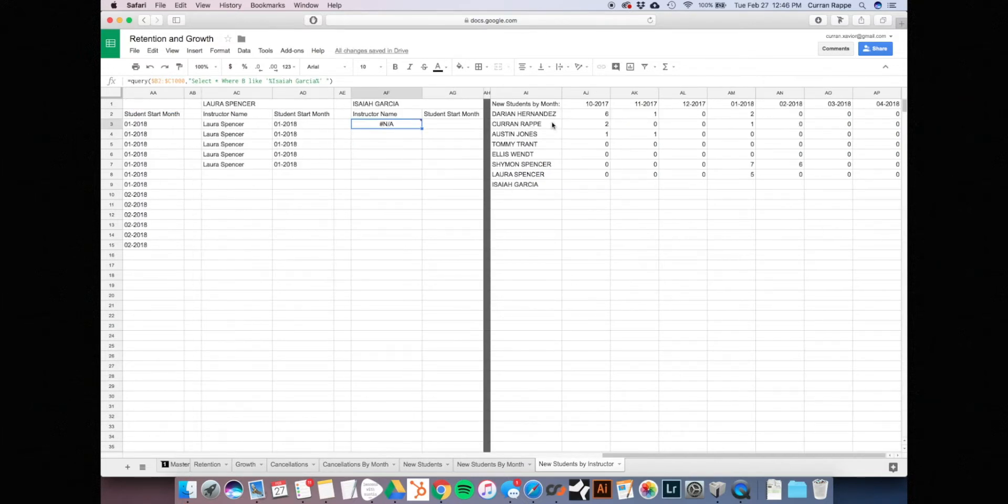
pyautogui.click(681, 236)
pyautogui.click(799, 177)
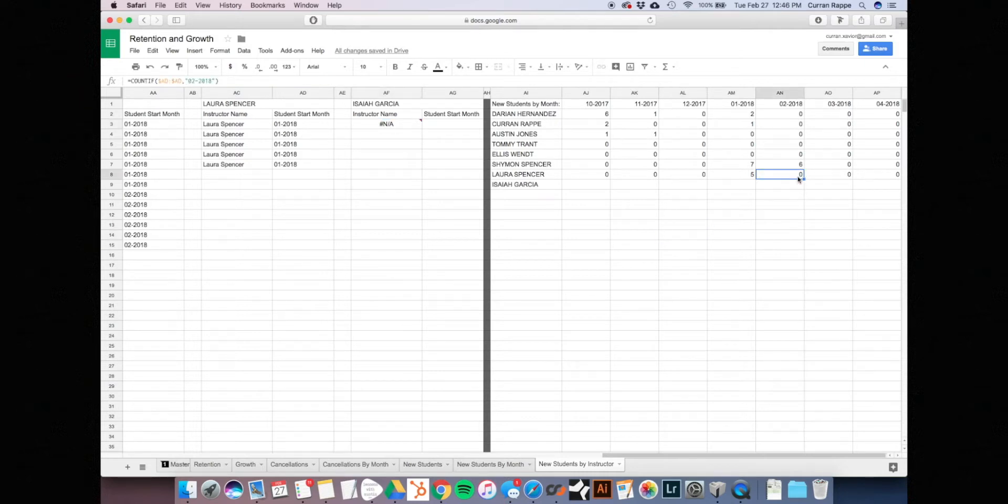
pyautogui.click(748, 176)
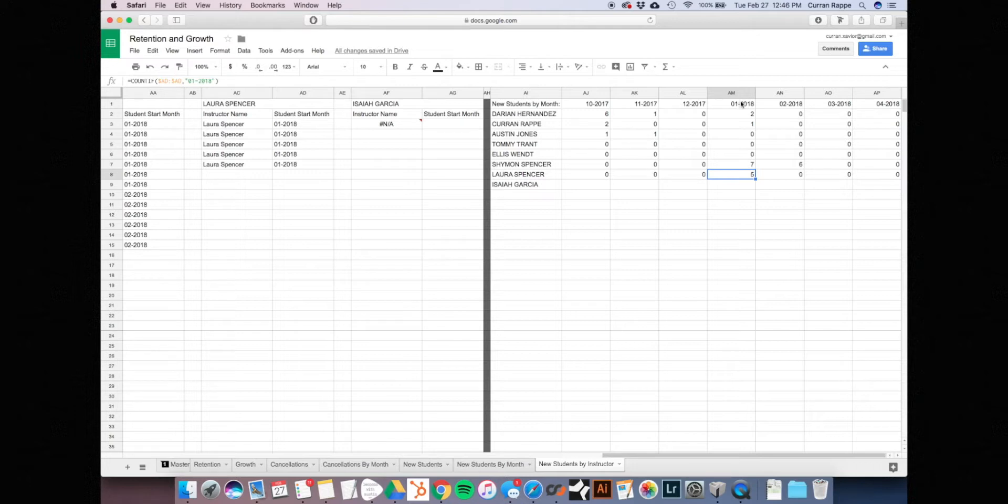
pyautogui.click(782, 104)
pyautogui.click(789, 177)
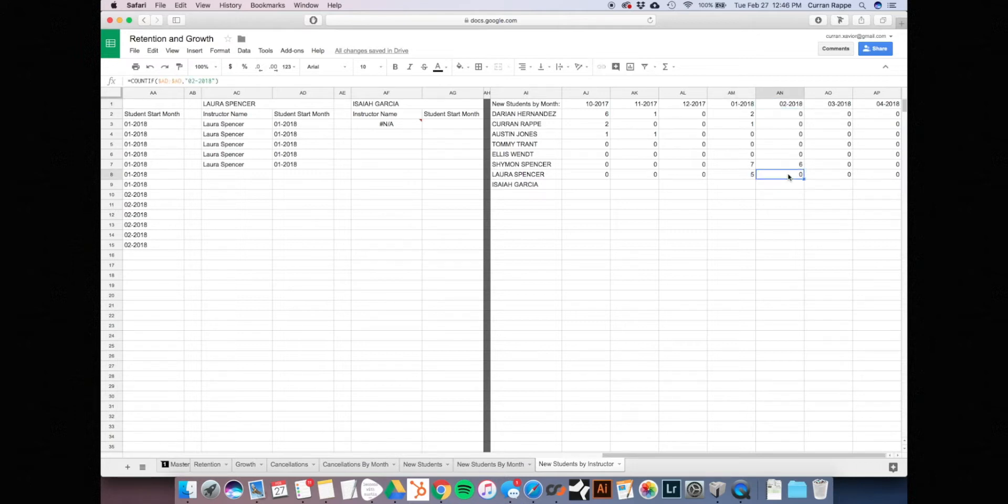
pyautogui.moveTo(789, 177); pyautogui.dragTo(906, 177)
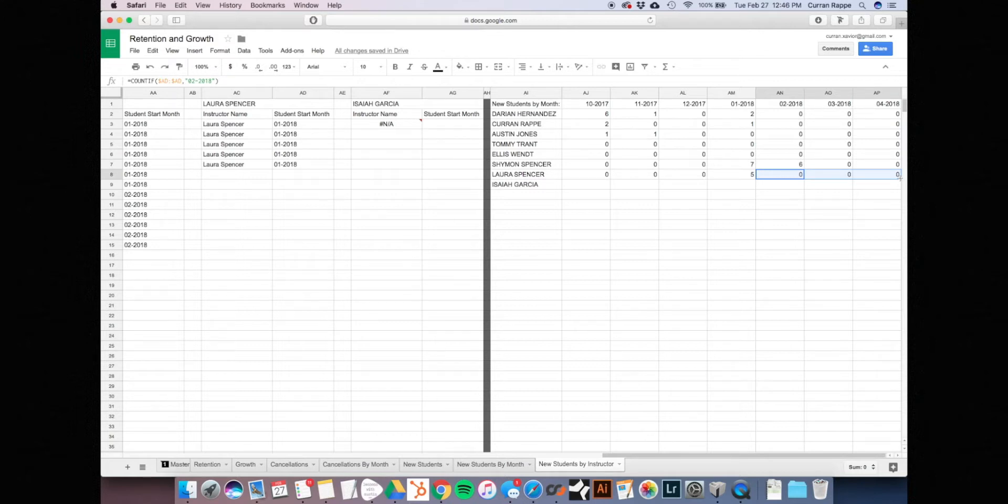
pyautogui.moveTo(899, 180); pyautogui.dragTo(900, 185)
# Change the COUNTIF range from $AD:$AD to $AG:$AG in the new row's 02-2018 and 03-2018 formulas
pyautogui.click(793, 186)
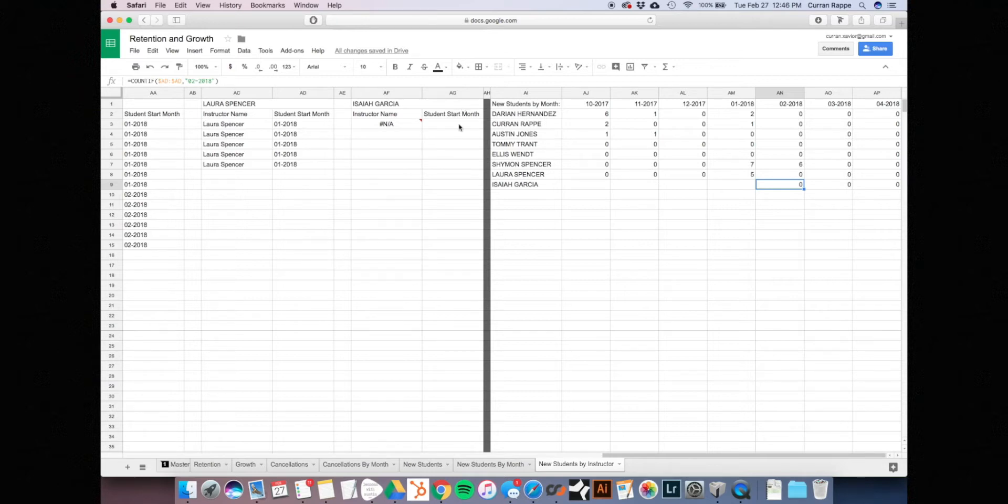
pyautogui.click(166, 81)
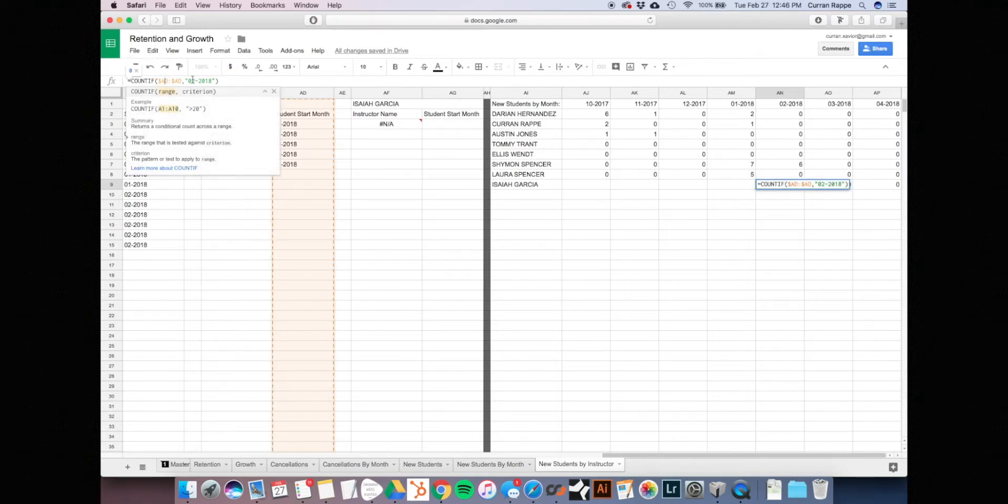
pyautogui.press('BackSpace')
pyautogui.write('G')
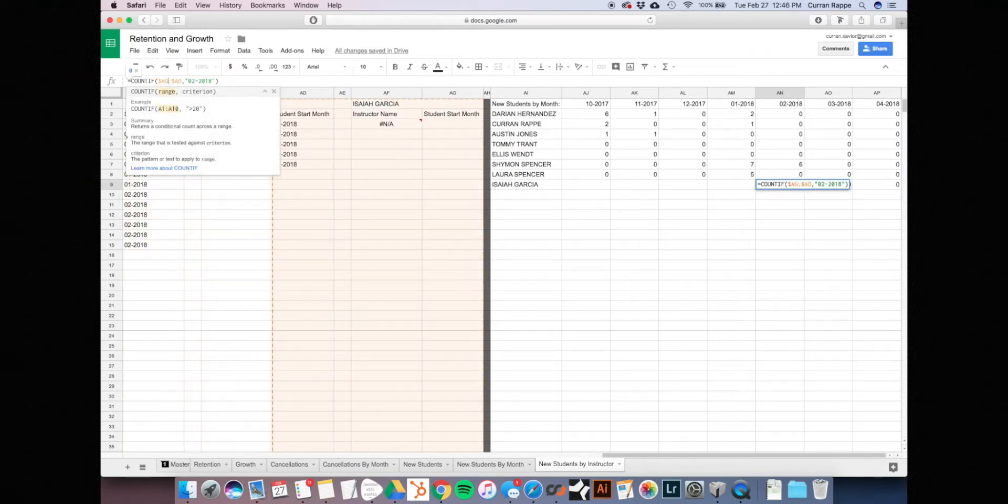
pyautogui.press('Return')
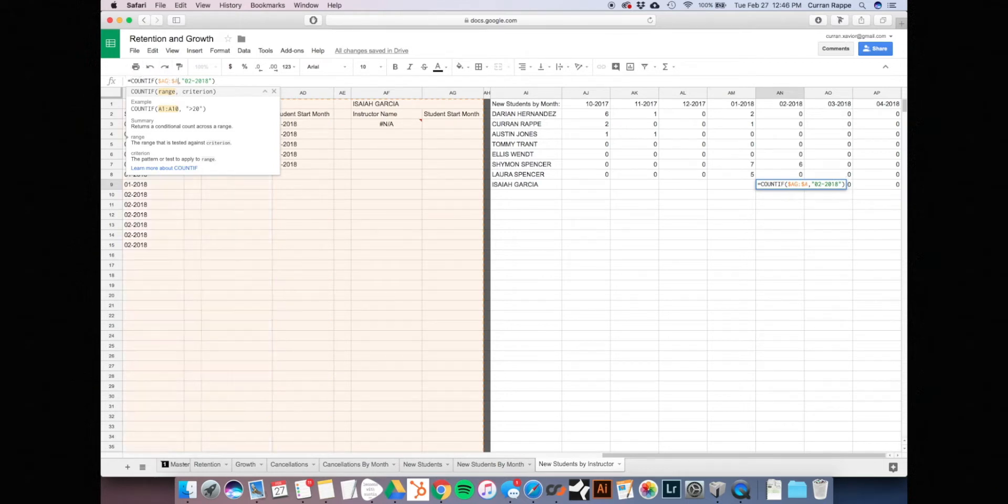
pyautogui.click(839, 186)
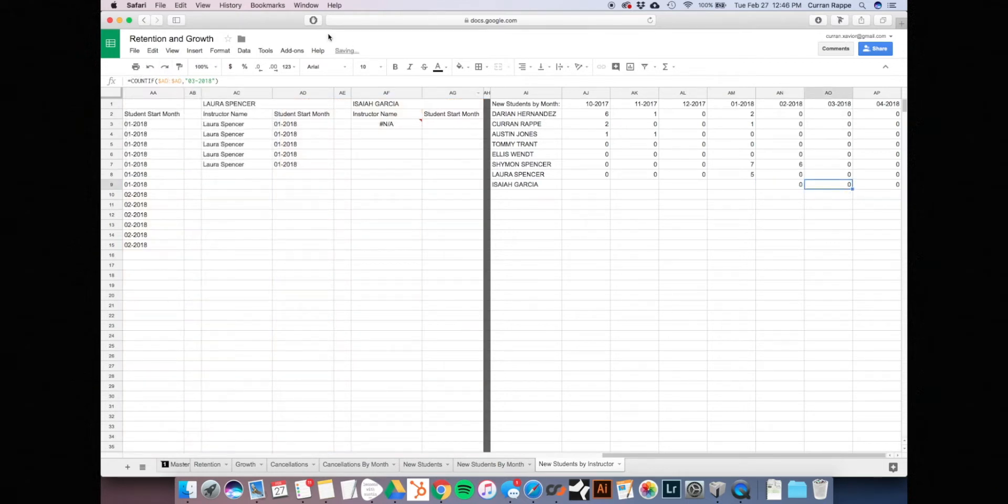
pyautogui.click(167, 80)
pyautogui.press('BackSpace')
pyautogui.write('G')
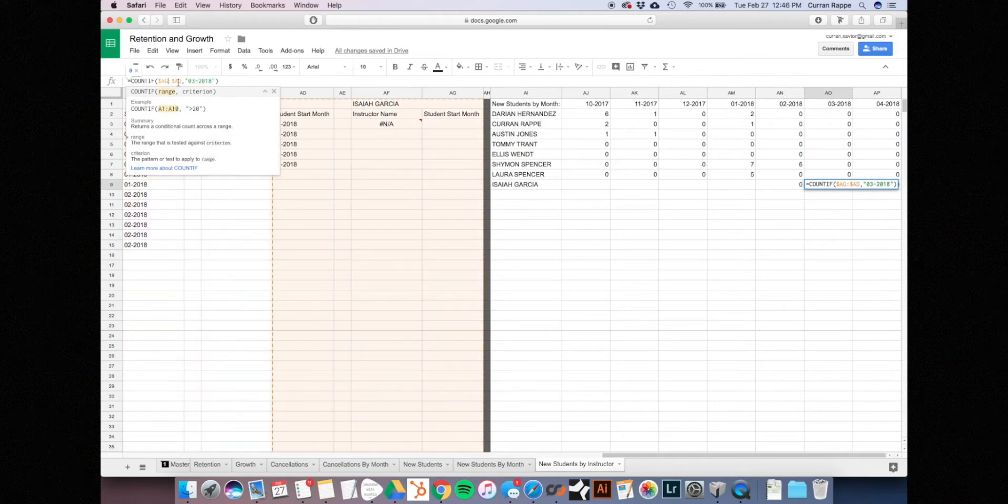
pyautogui.click(182, 81)
pyautogui.press('BackSpace')
pyautogui.write('G')
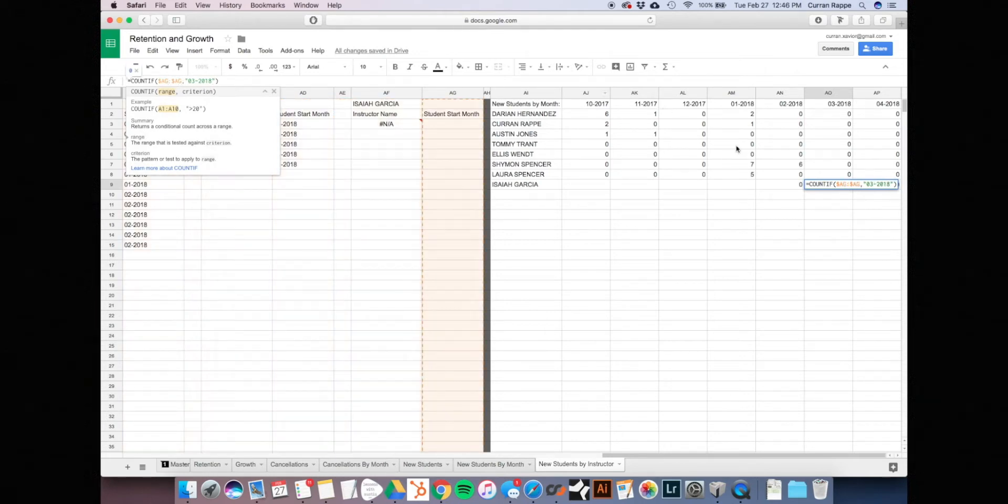
pyautogui.click(871, 168)
# Change the 04-2018 formula's range to $AG:$AG as well, then clear the 0 left in the February 2018 cell
pyautogui.click(876, 187)
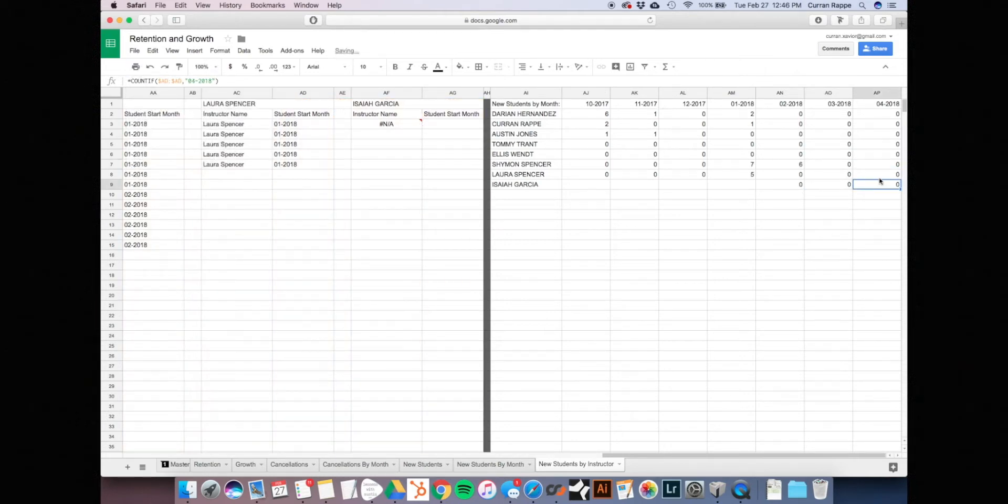
pyautogui.click(168, 81)
pyautogui.press('BackSpace')
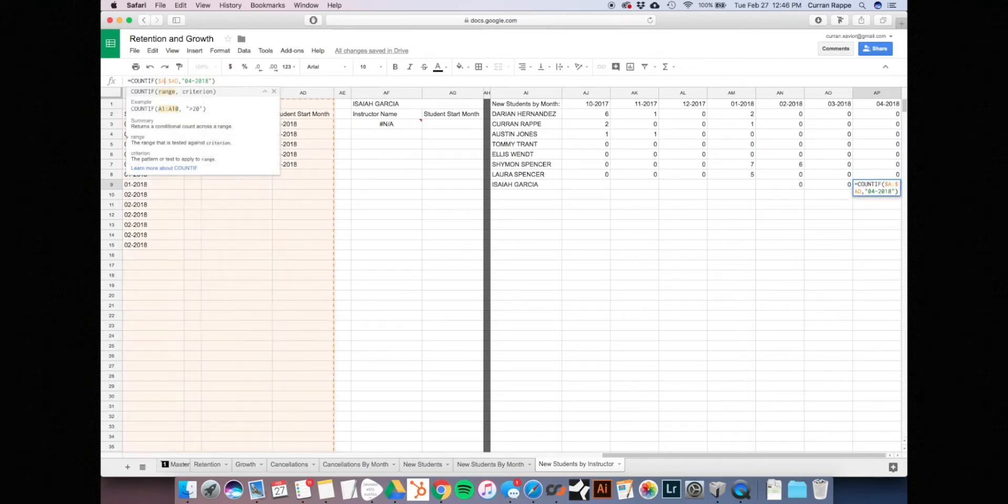
pyautogui.write('G')
pyautogui.press('Return')
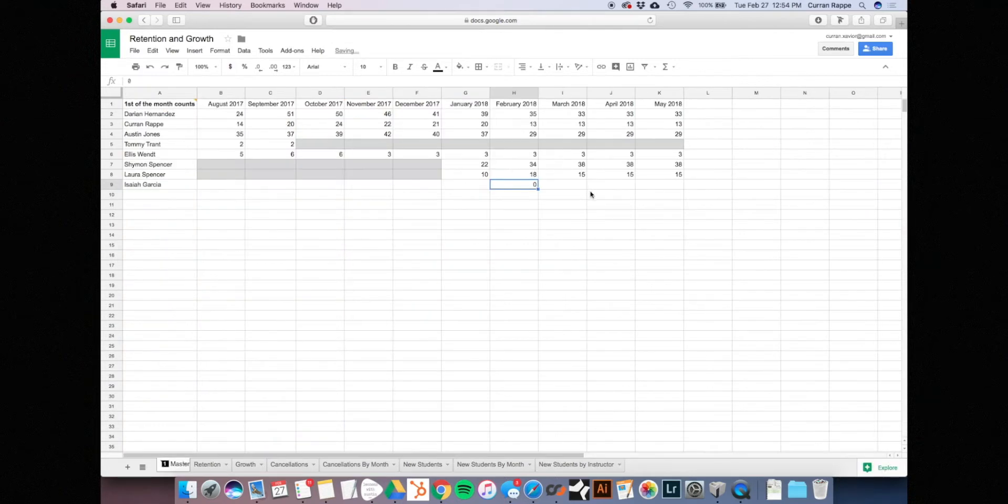
pyautogui.press('Delete')
# Enter 5 as the new instructor's February 2018 value in H9
pyautogui.click(547, 217)
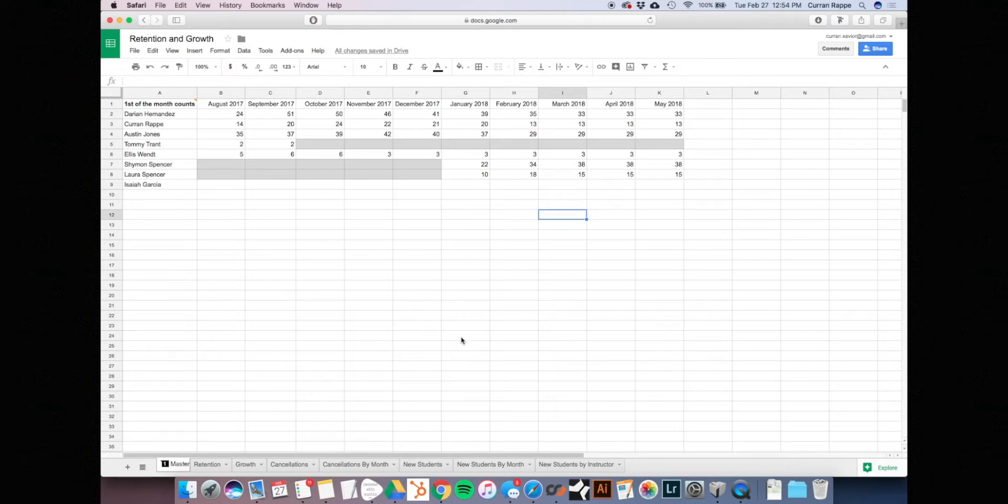
pyautogui.click(534, 179)
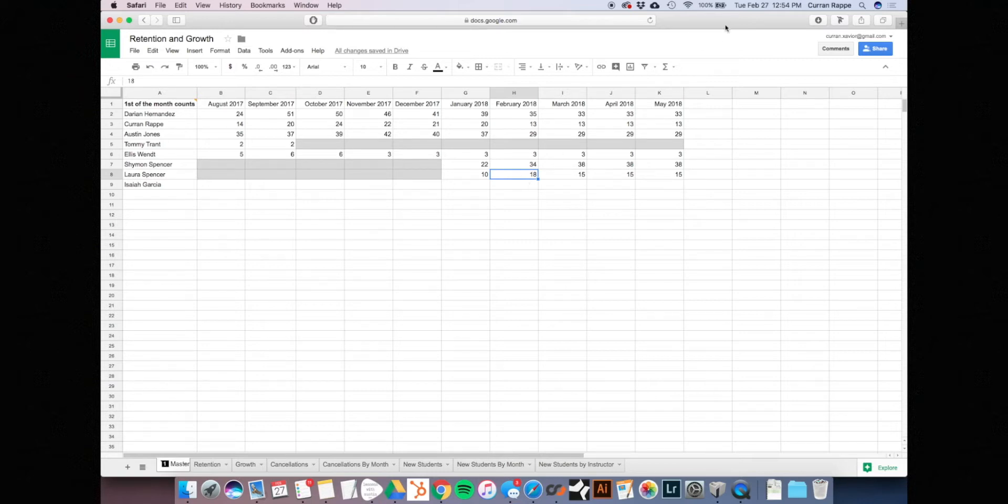
pyautogui.click(521, 186)
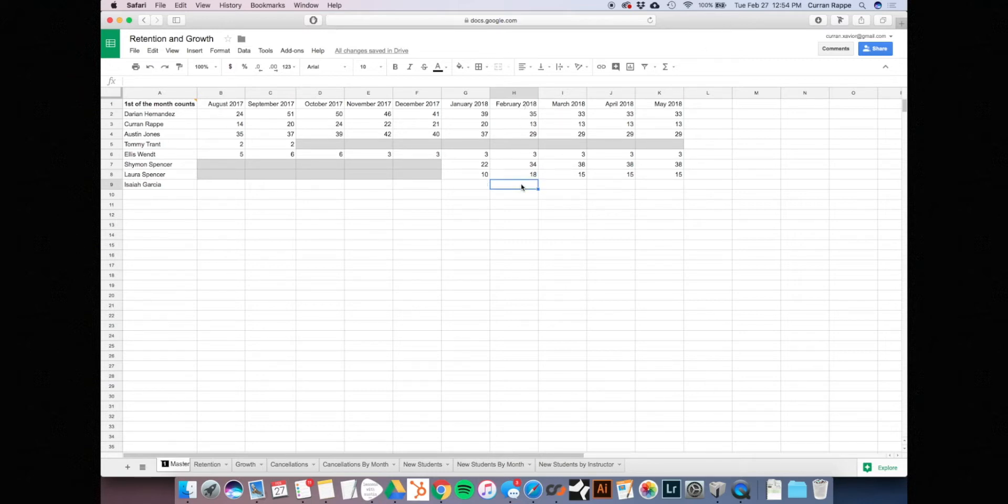
pyautogui.moveTo(149, 107)
pyautogui.write('5')
pyautogui.press('Return')
pyautogui.click(533, 186)
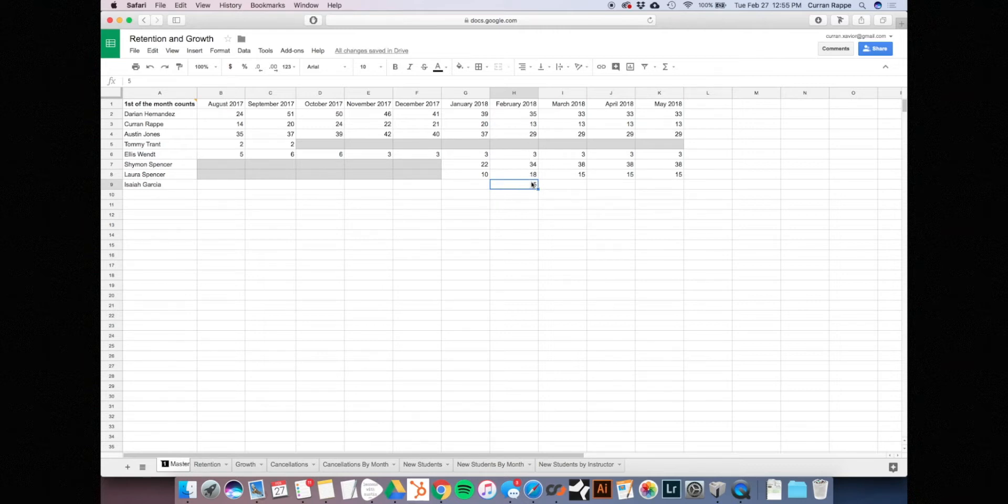
# Fill the March to May 2018 formulas from I8:K8 down into row 9
pyautogui.click(576, 174)
pyautogui.moveTo(598, 175); pyautogui.dragTo(679, 176)
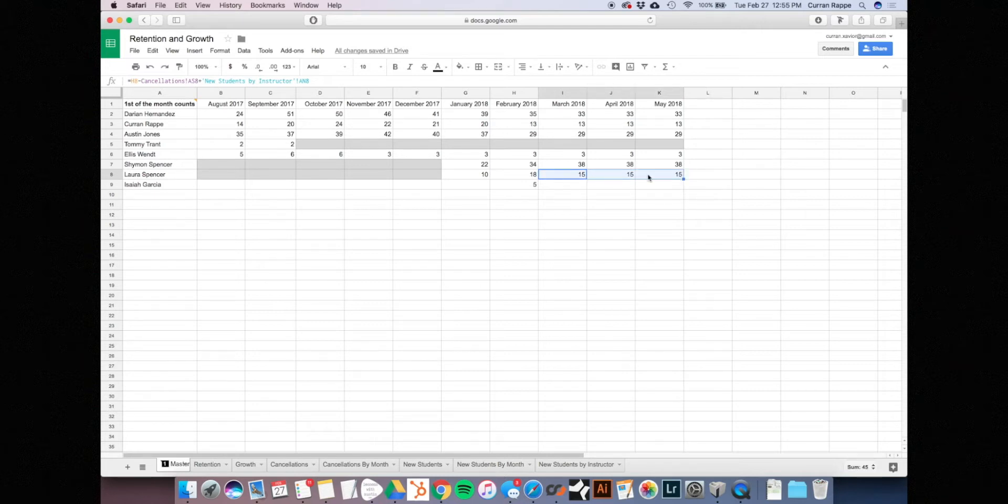
pyautogui.click(682, 177)
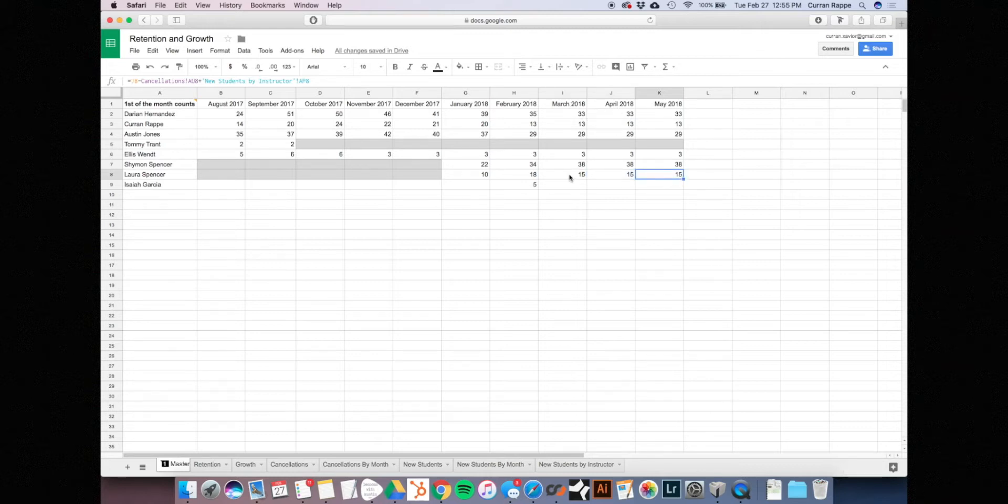
pyautogui.moveTo(571, 177); pyautogui.dragTo(685, 184)
pyautogui.click(542, 186)
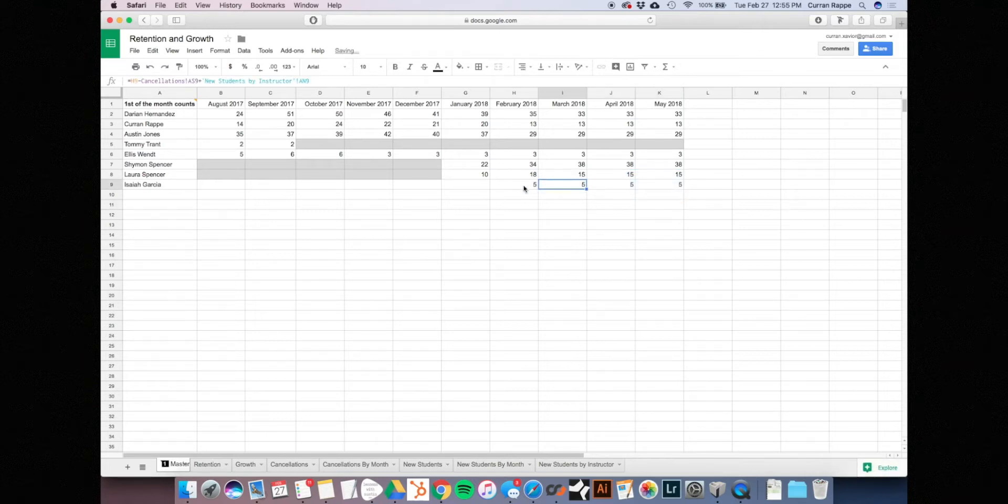
pyautogui.click(523, 187)
pyautogui.press('Right')
pyautogui.press('Right')
pyautogui.press('Right')
pyautogui.press('Left')
pyautogui.press('Left')
pyautogui.press('Left')
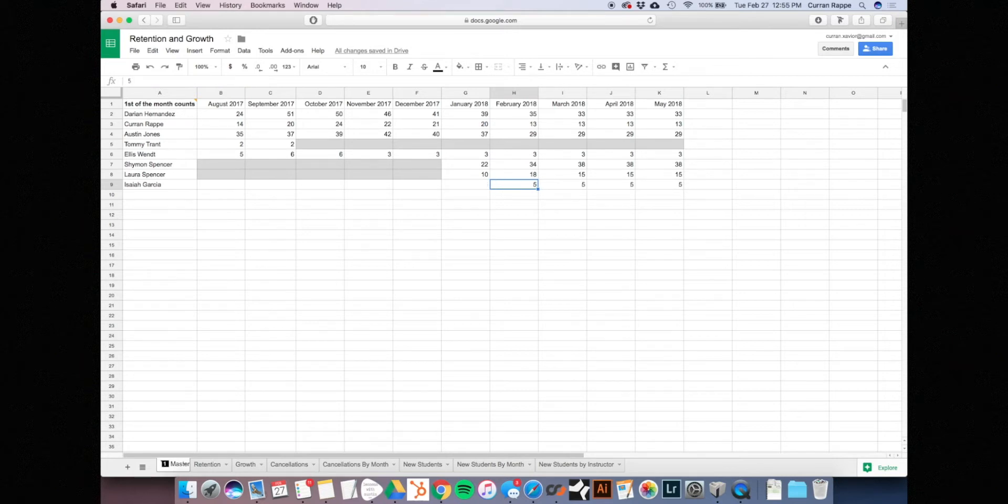
pyautogui.press('Right')
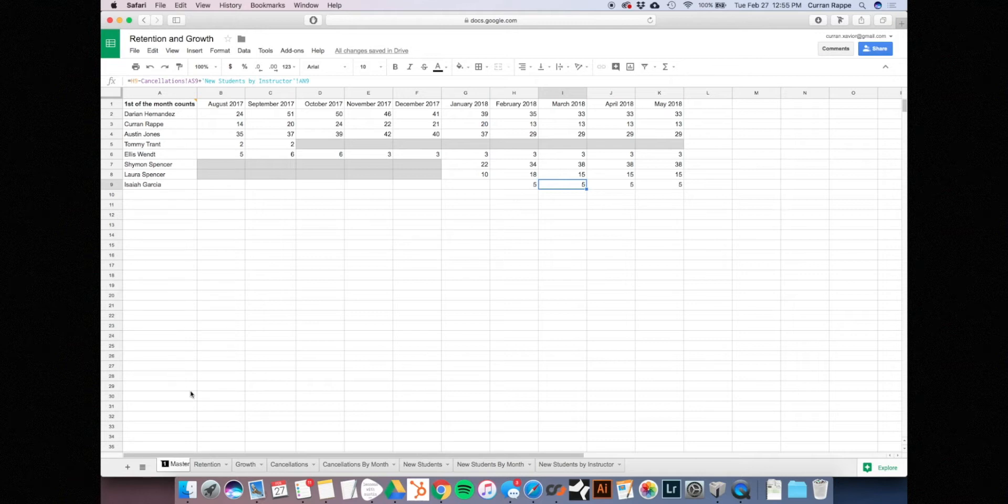
# On Retention, fill H8:K8 down to row 9 so the new instructor shows 100.00% for February–May 2018
pyautogui.click(210, 466)
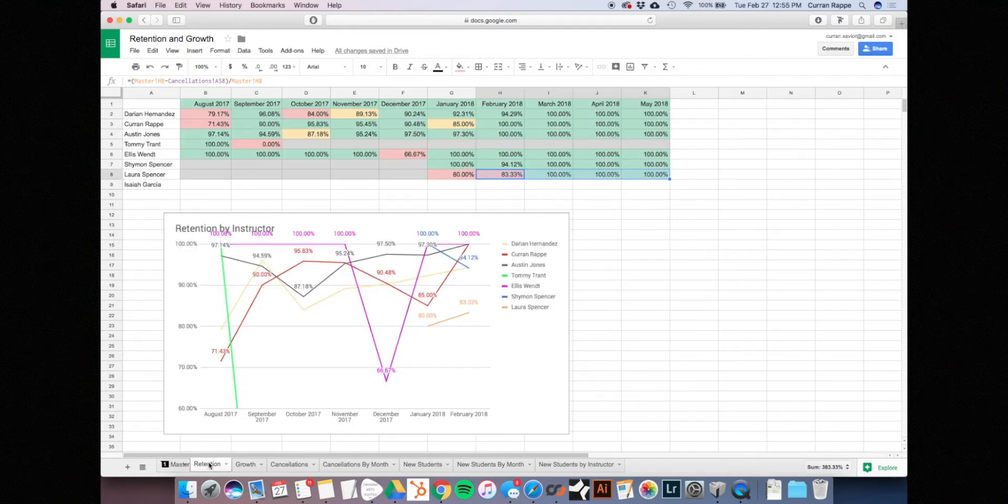
pyautogui.click(400, 186)
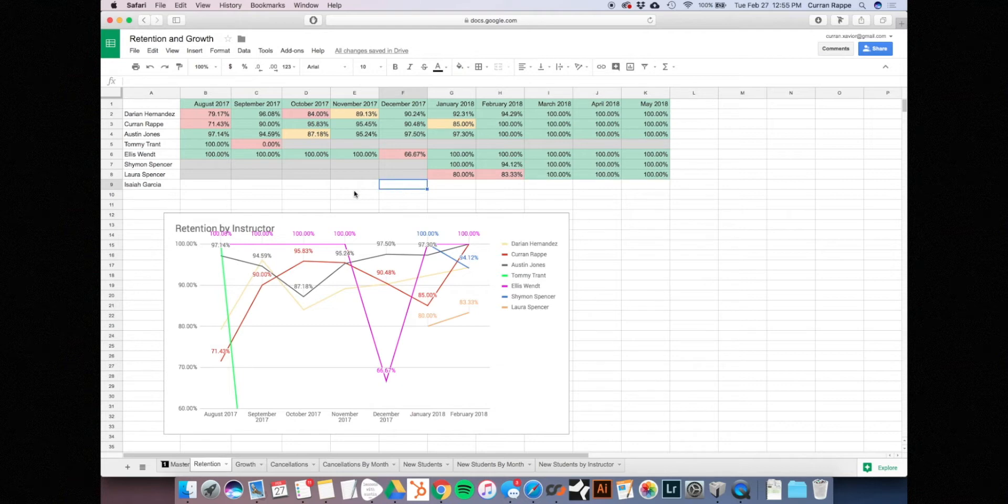
pyautogui.click(203, 234)
pyautogui.click(462, 174)
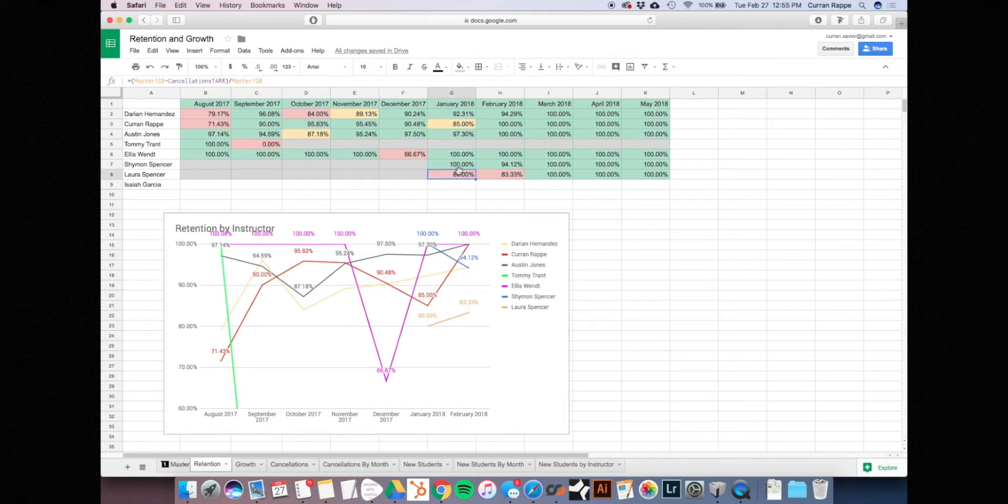
pyautogui.click(493, 175)
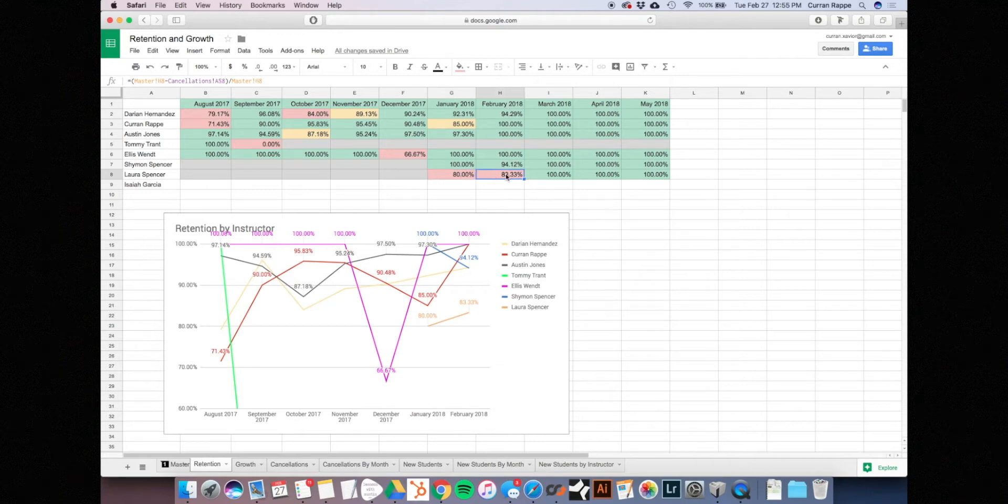
pyautogui.moveTo(507, 178); pyautogui.dragTo(669, 186)
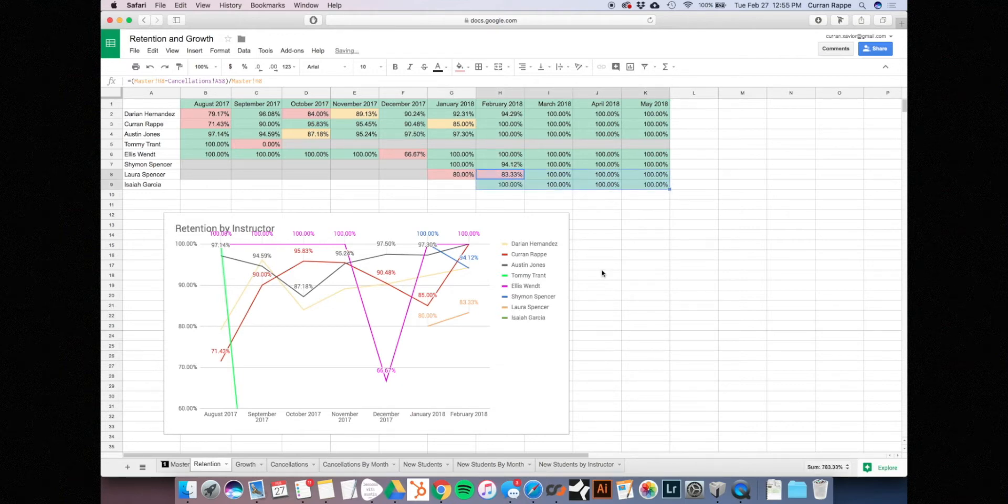
pyautogui.click(602, 273)
pyautogui.click(497, 186)
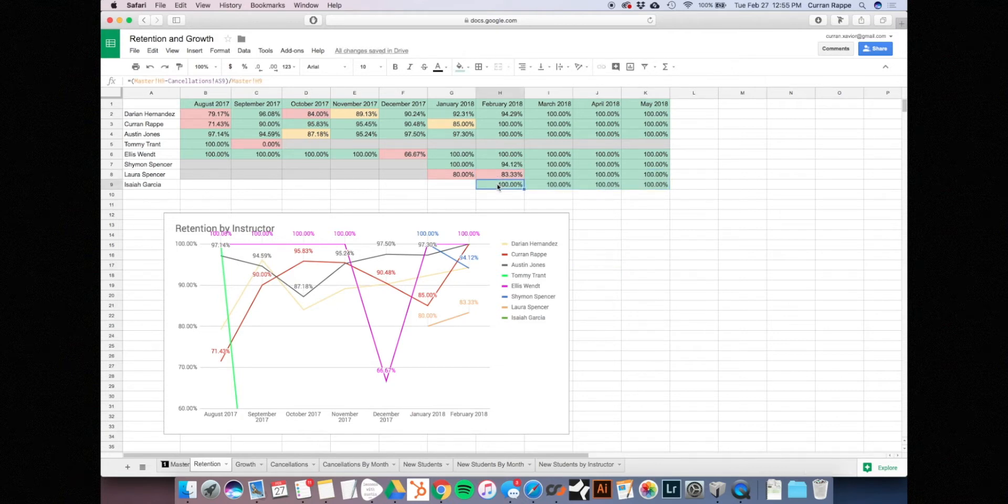
pyautogui.press('Right')
pyautogui.press('Right')
pyautogui.press('Right')
pyautogui.press('Left')
pyautogui.press('Left')
pyautogui.press('Left')
# On Growth, fill the February–May 2018 formulas in H8:K8 down into row 9
pyautogui.click(248, 465)
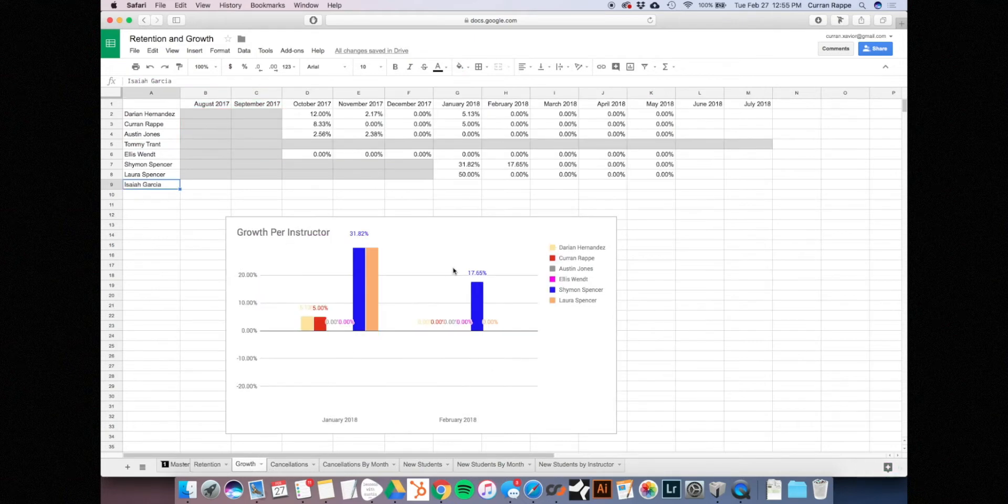
pyautogui.click(457, 175)
pyautogui.moveTo(488, 175); pyautogui.dragTo(676, 184)
pyautogui.click(674, 216)
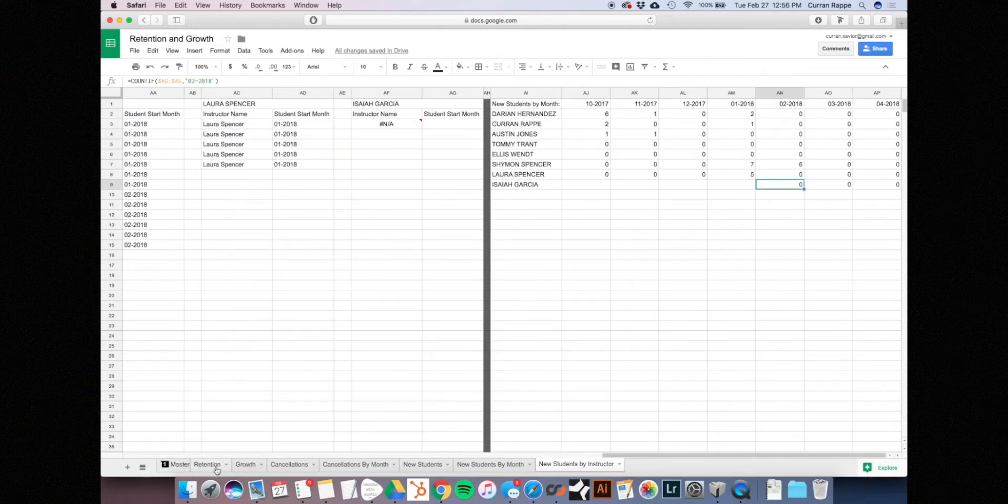
# Check the new instructor's row on Master, then select the Retention by Instructor chart
pyautogui.click(216, 468)
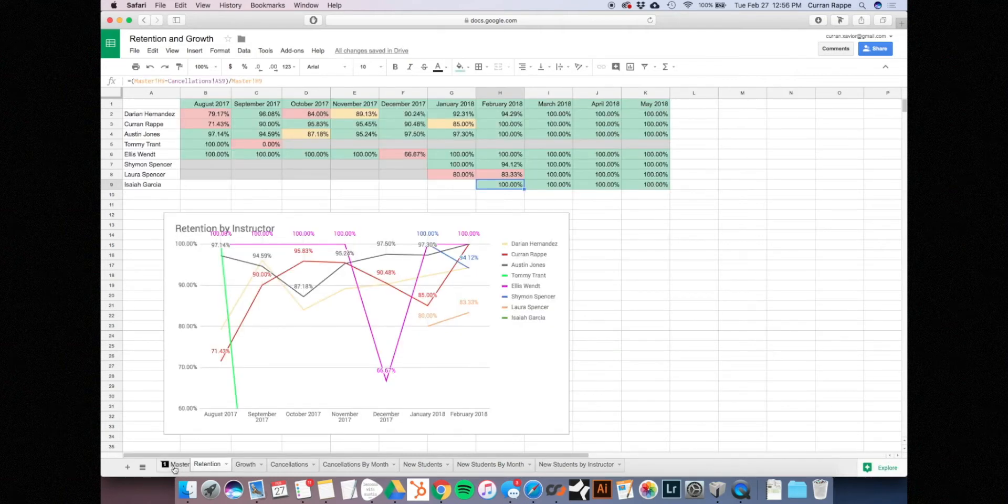
pyautogui.click(177, 465)
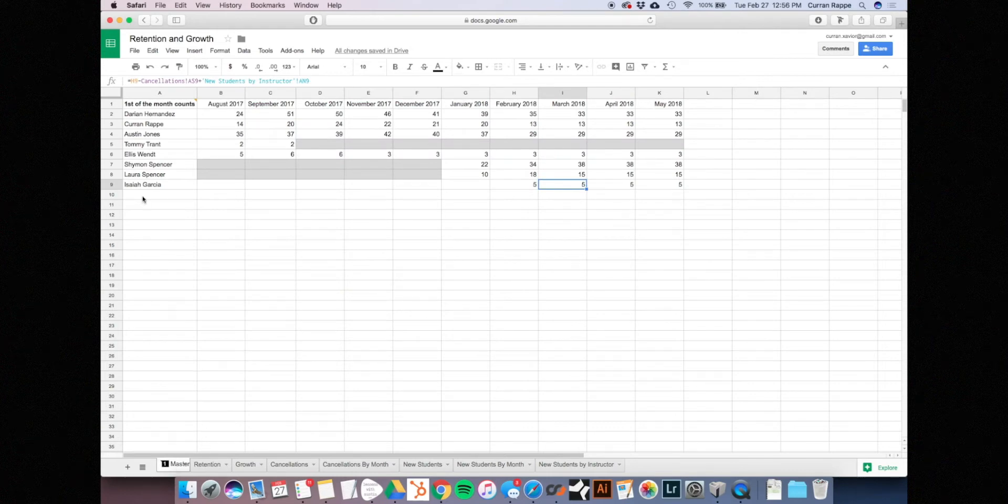
pyautogui.click(158, 186)
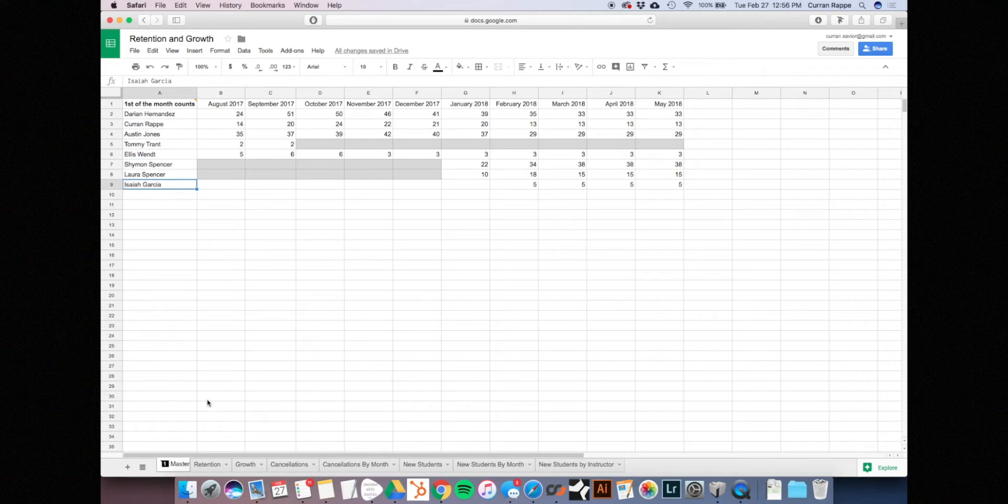
pyautogui.click(208, 465)
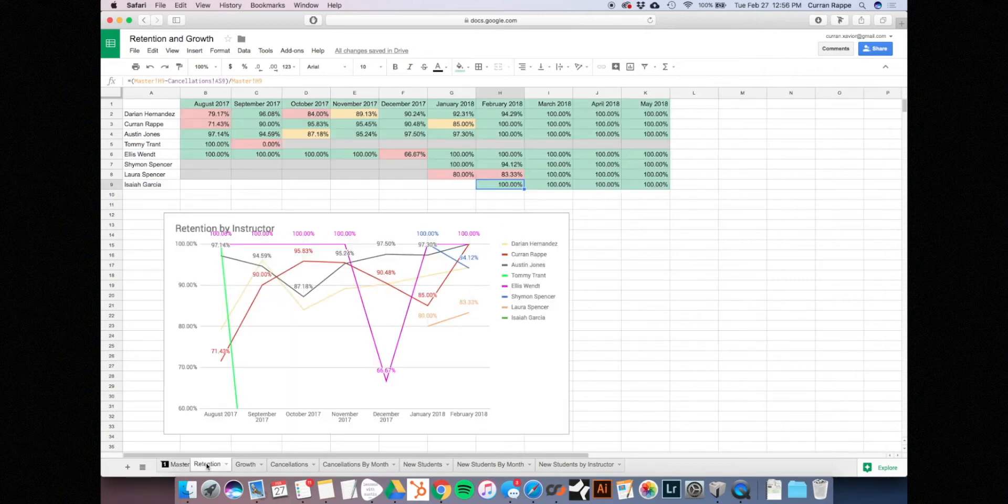
pyautogui.click(409, 177)
pyautogui.click(412, 185)
pyautogui.click(444, 186)
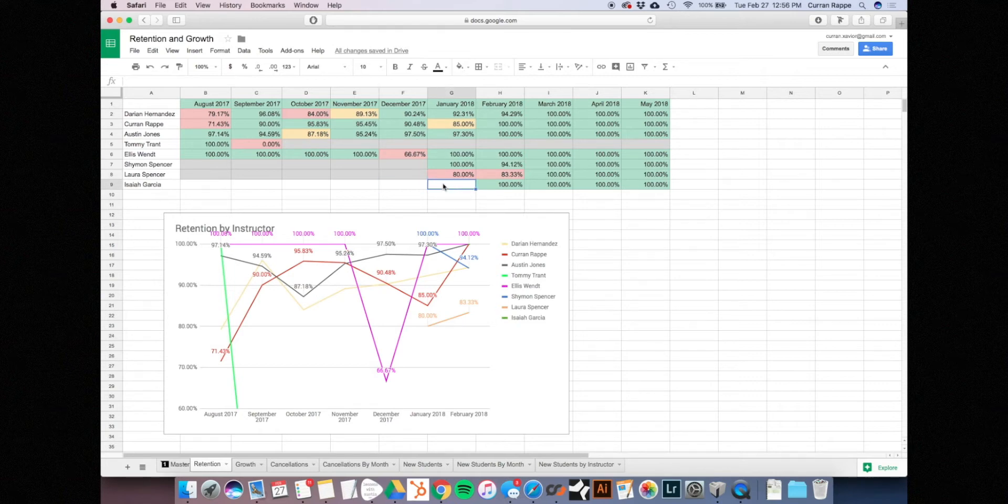
pyautogui.click(490, 305)
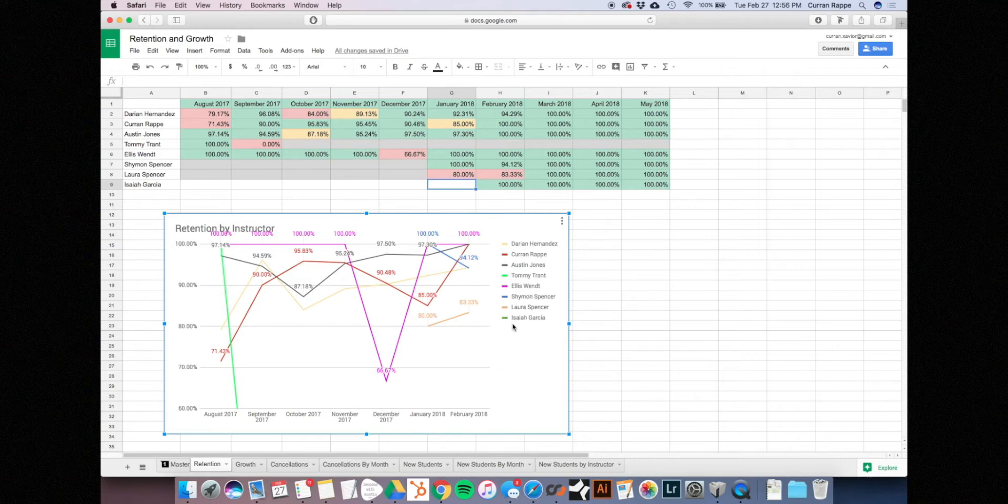
# In the Chart editor's Customize > Series settings, apply the formatting to the new instructor's series
pyautogui.click(562, 221)
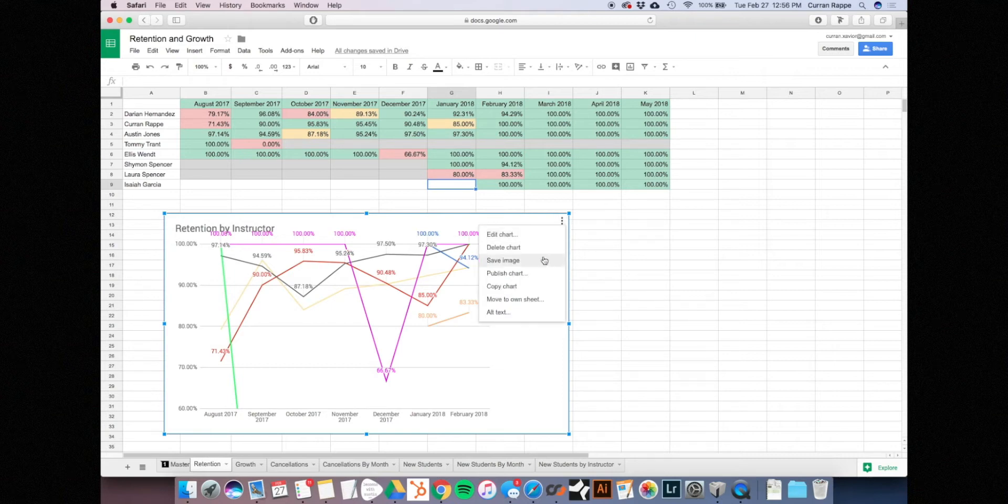
pyautogui.click(540, 261)
pyautogui.click(563, 221)
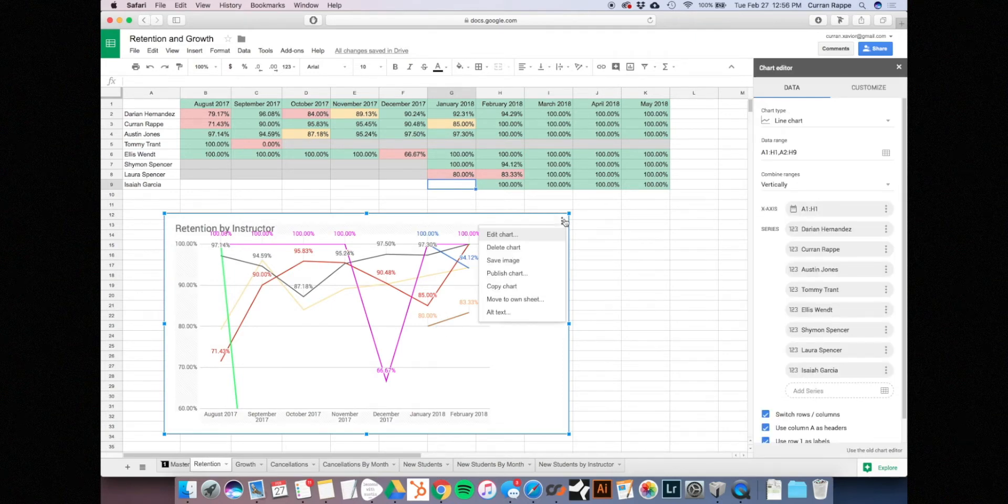
pyautogui.click(867, 94)
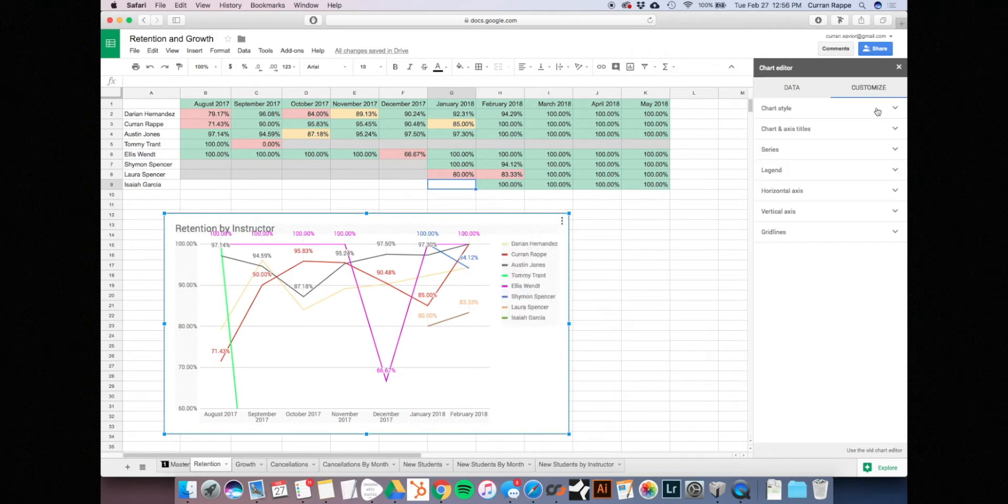
pyautogui.click(897, 172)
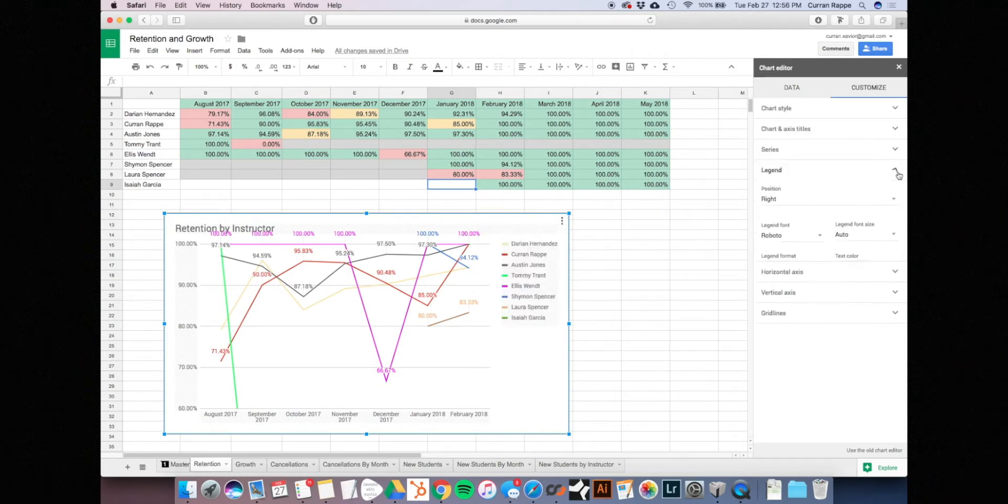
pyautogui.click(896, 151)
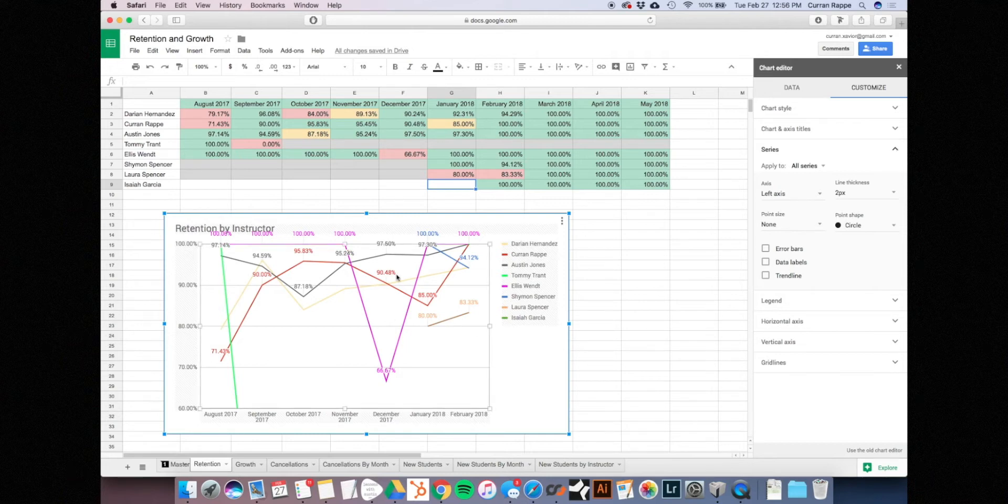
pyautogui.click(811, 167)
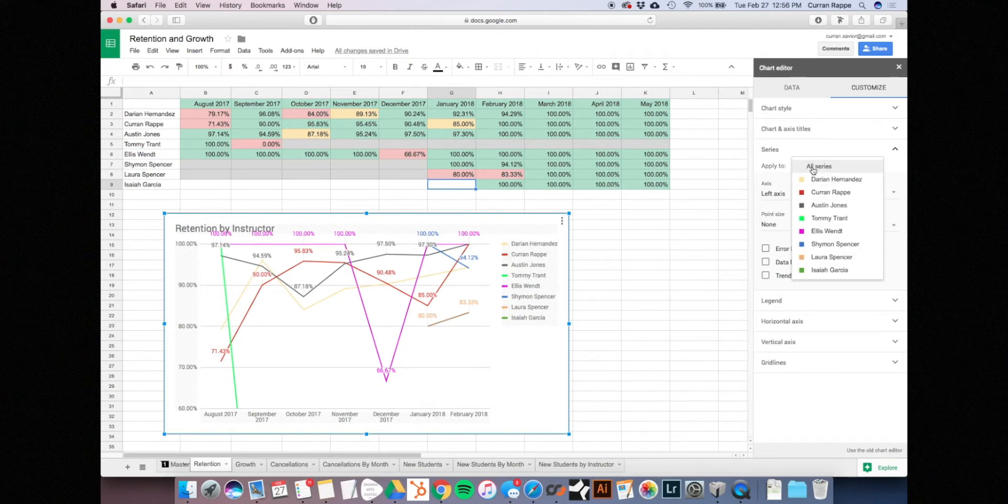
pyautogui.click(829, 271)
# Try several colour swatches for that line, settle on one, and close the Chart editor
pyautogui.click(775, 195)
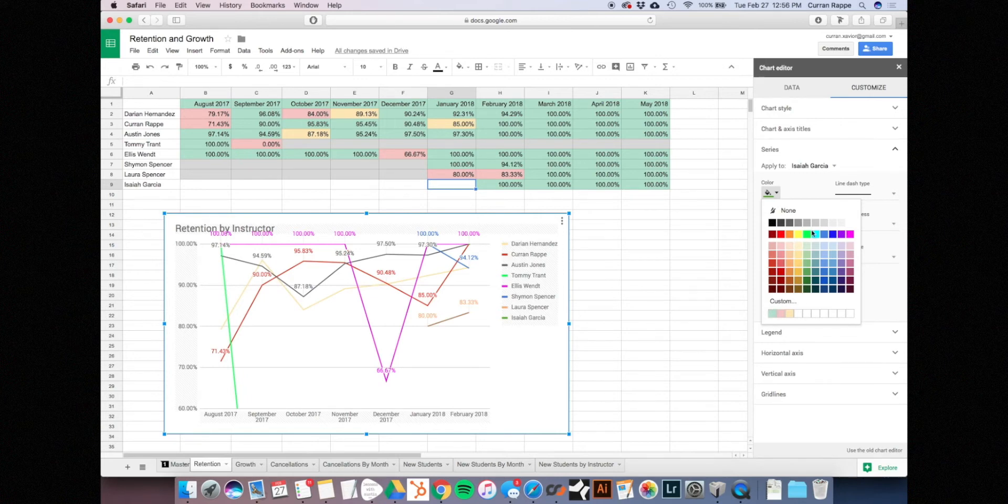
pyautogui.click(816, 264)
pyautogui.click(772, 193)
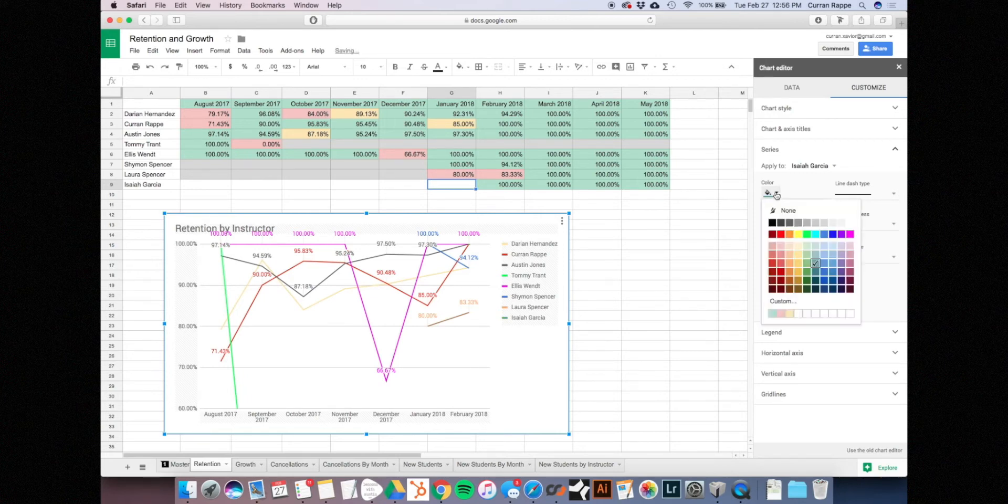
pyautogui.click(807, 264)
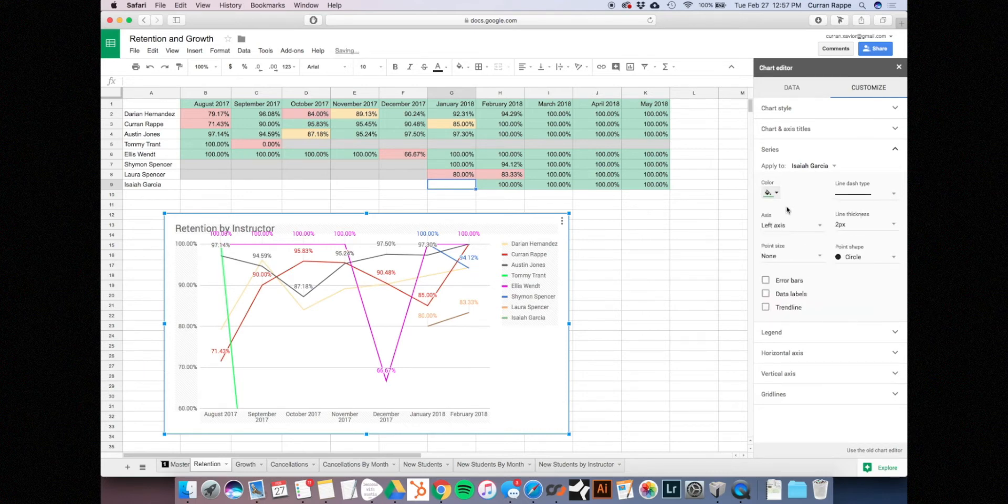
pyautogui.click(777, 194)
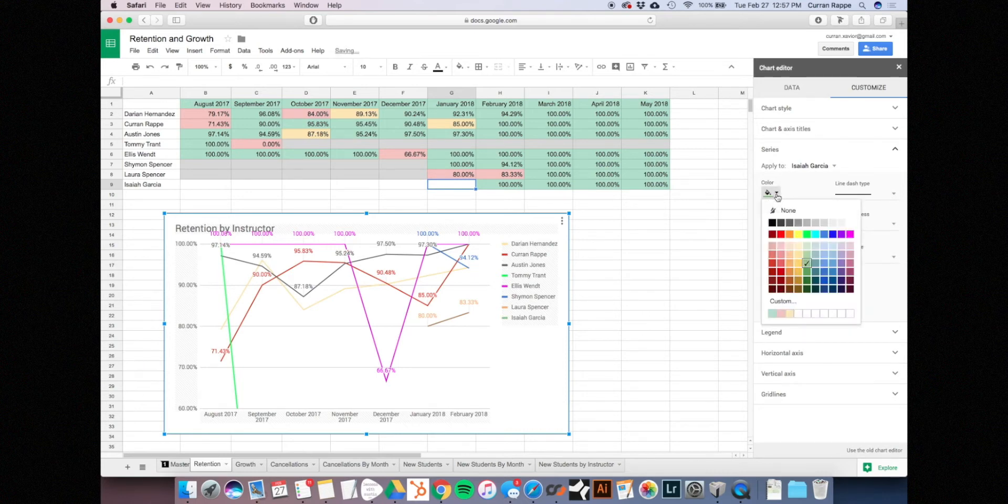
pyautogui.click(815, 267)
pyautogui.click(778, 193)
pyautogui.click(816, 276)
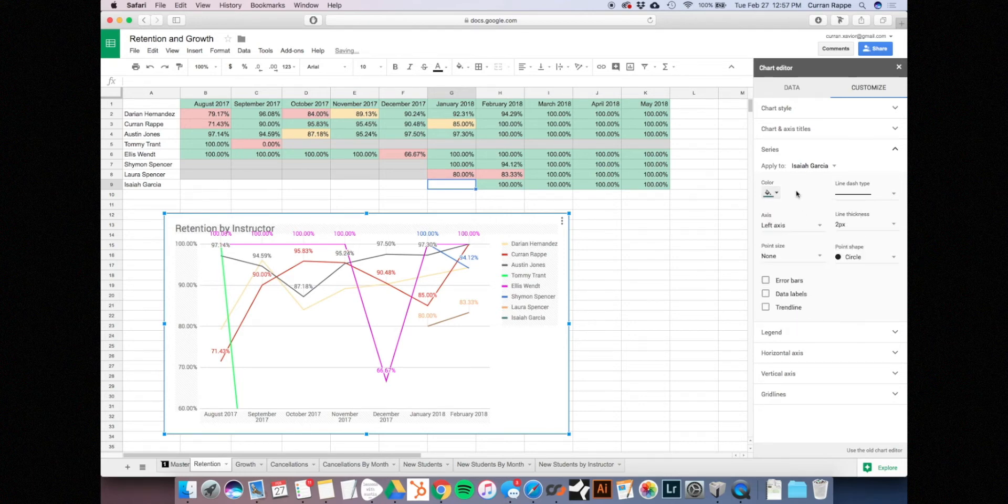
pyautogui.click(778, 193)
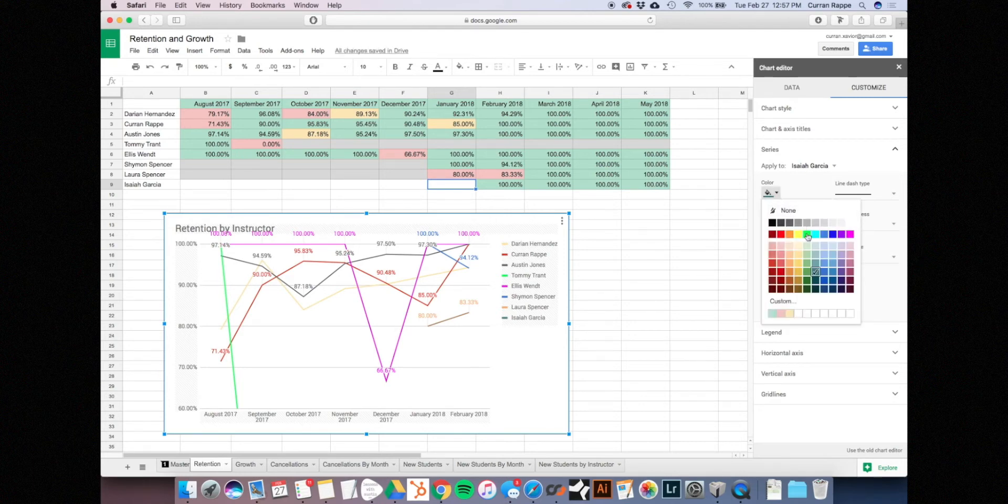
pyautogui.click(814, 264)
pyautogui.click(814, 226)
pyautogui.click(810, 182)
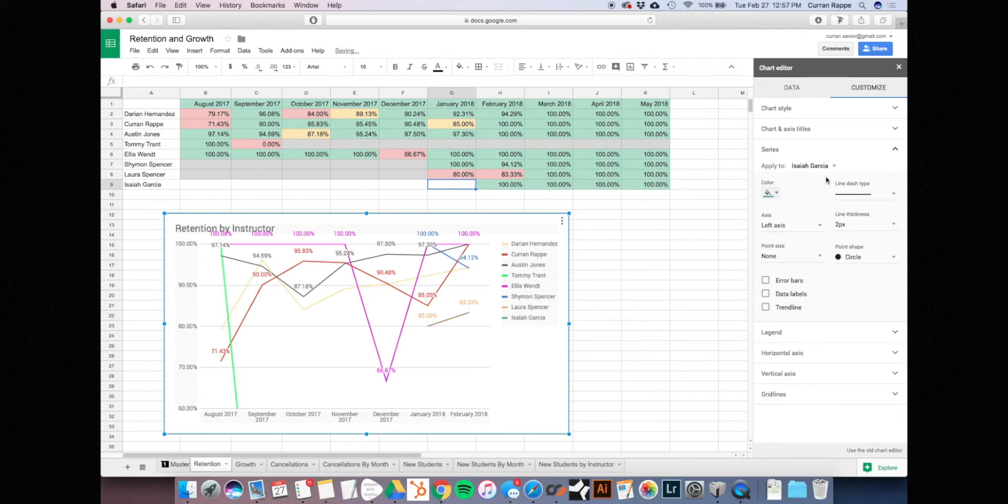
pyautogui.click(899, 68)
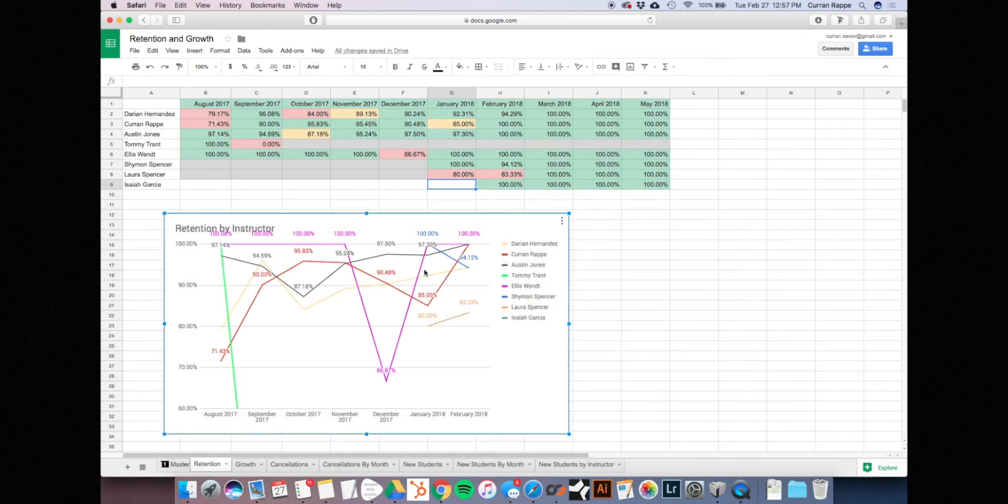
pyautogui.click(629, 379)
# On Growth, use Customize > Series to change the new instructor's chart colour to grey-blue
pyautogui.click(245, 464)
pyautogui.click(391, 292)
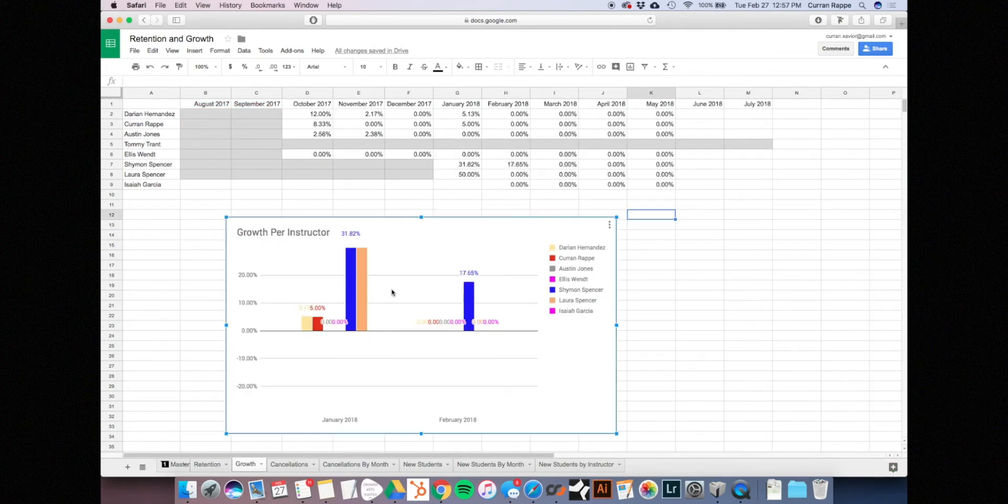
pyautogui.click(609, 225)
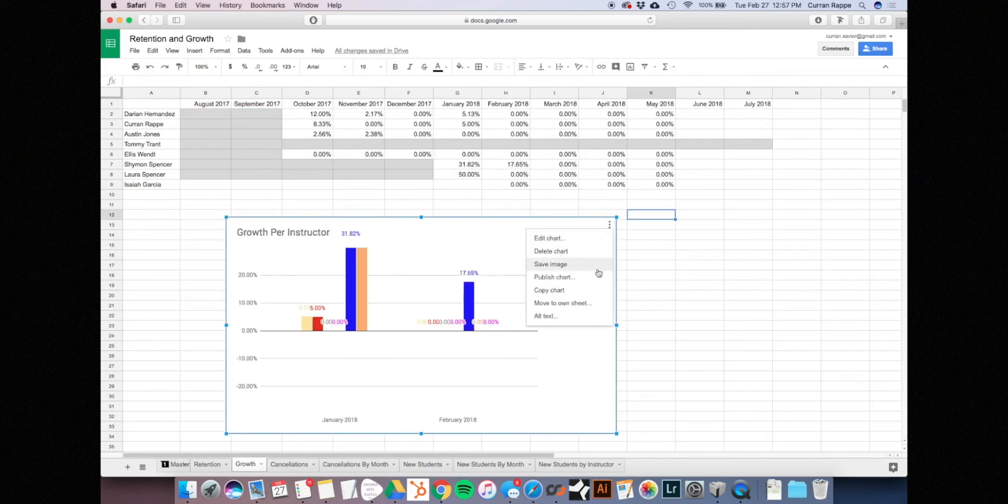
pyautogui.doubleClick(465, 261)
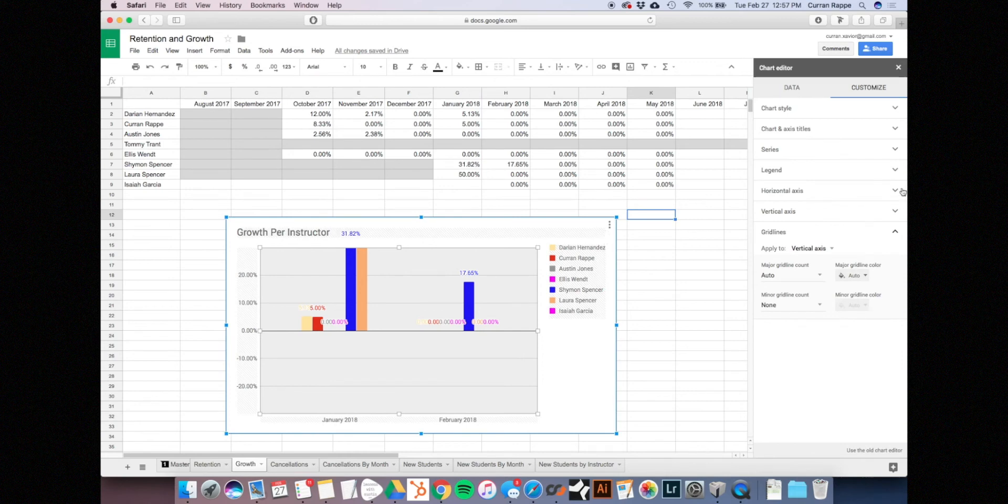
pyautogui.click(856, 150)
pyautogui.click(823, 166)
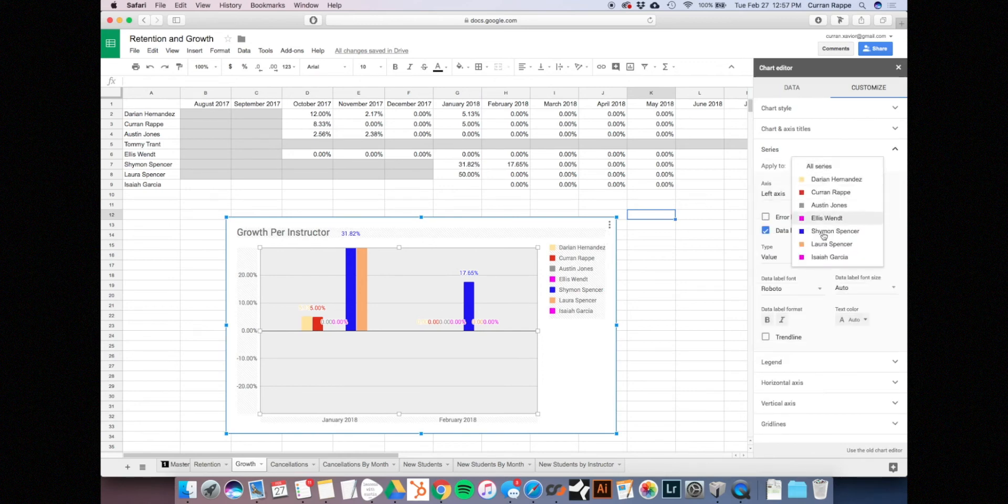
pyautogui.click(825, 263)
pyautogui.click(777, 193)
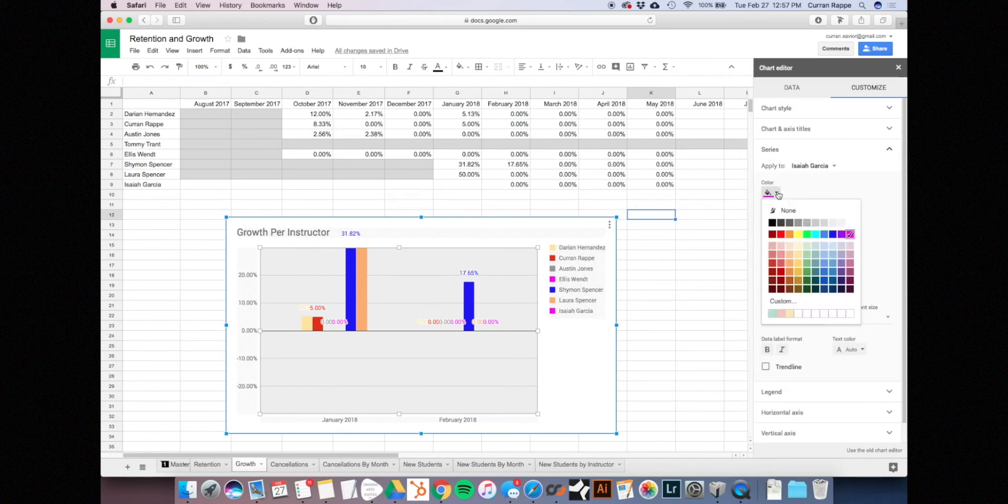
pyautogui.click(816, 271)
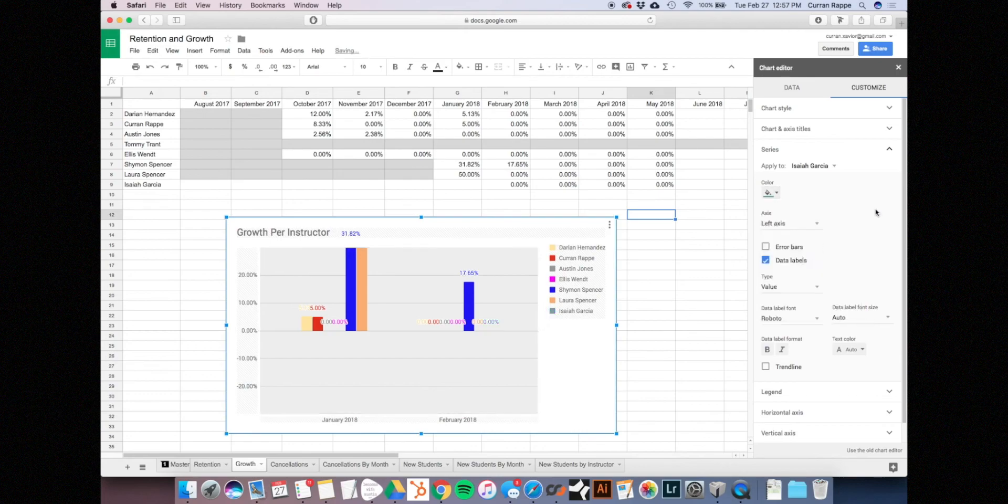